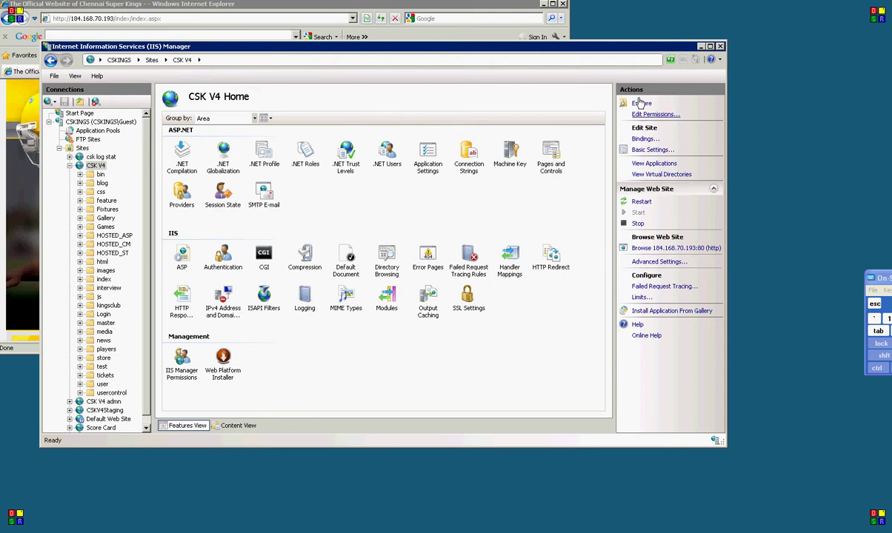
# Explore the CSK V4 site's files, look inside its index folder, and return to the web root
pyautogui.click(639, 104)
pyautogui.doubleClick(86, 152)
pyautogui.click(88, 59)
pyautogui.press('F2')
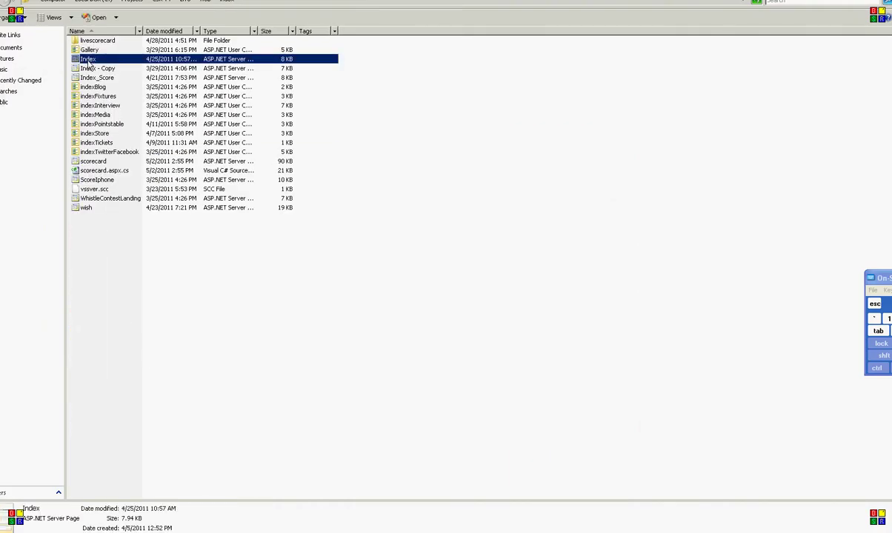
pyautogui.hotkey('alt', 'Left')
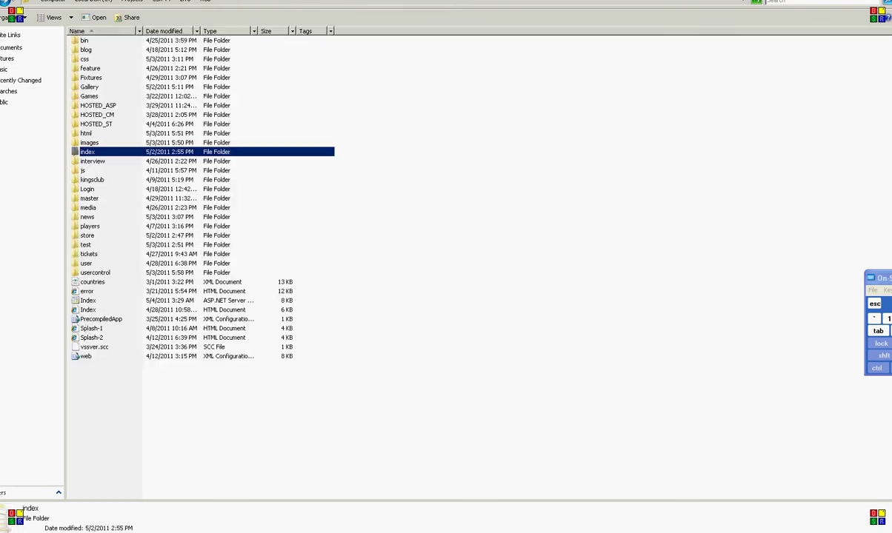
# Preview the web root's Index HTML document in Internet Explorer, enter "hackd" in the Google search box, and close the browser
pyautogui.doubleClick(83, 311)
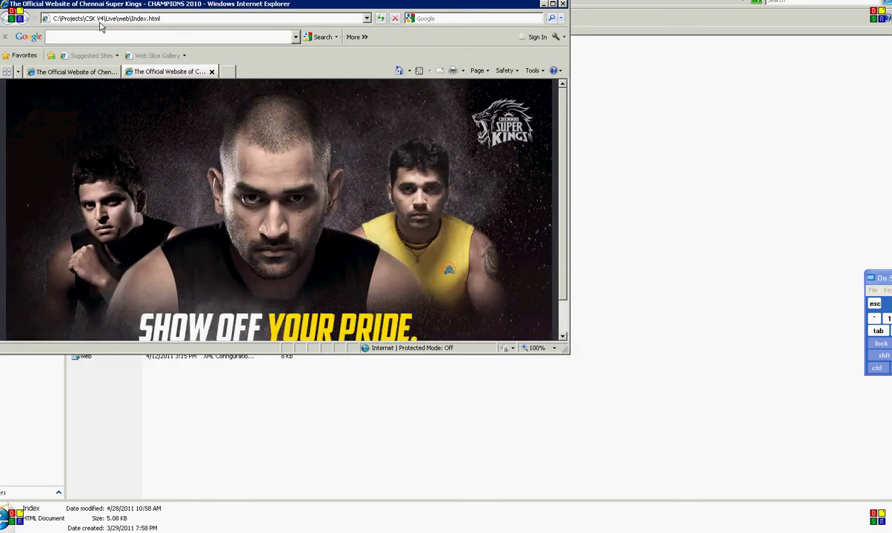
pyautogui.click(244, 37)
pyautogui.write('hackd')
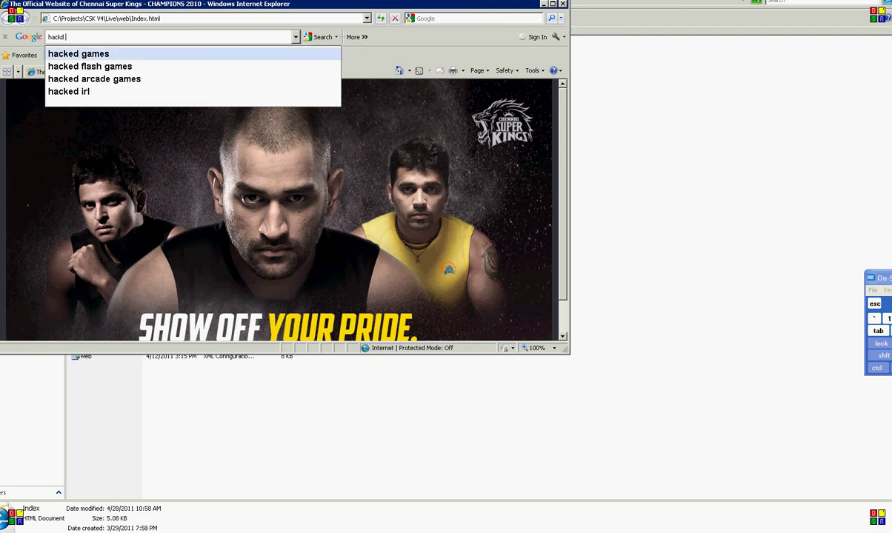
pyautogui.click(563, 4)
pyautogui.click(265, 183)
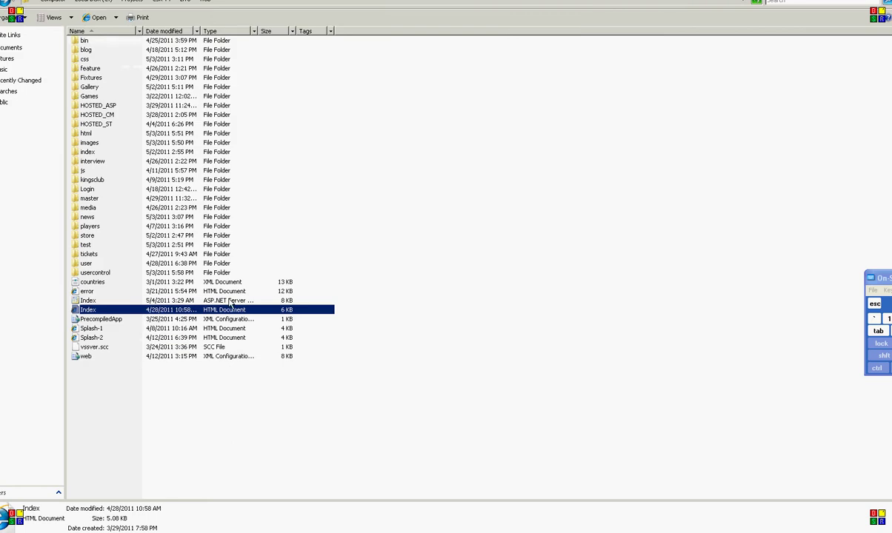
# Open the web root's Index ASP.NET page in Notepad
pyautogui.rightClick(108, 313)
pyautogui.moveTo(156, 352)
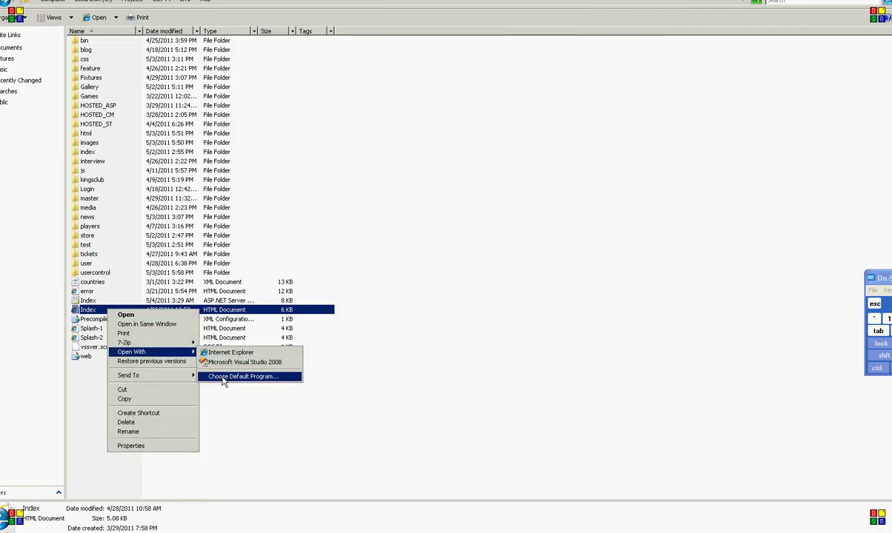
pyautogui.rightClick(82, 301)
pyautogui.click(111, 314)
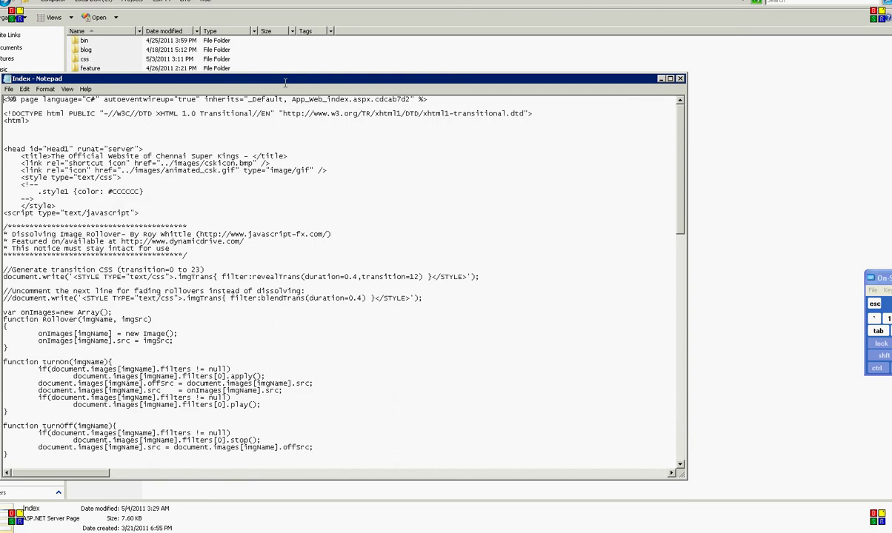
pyautogui.moveTo(284, 83); pyautogui.dragTo(392, 51)
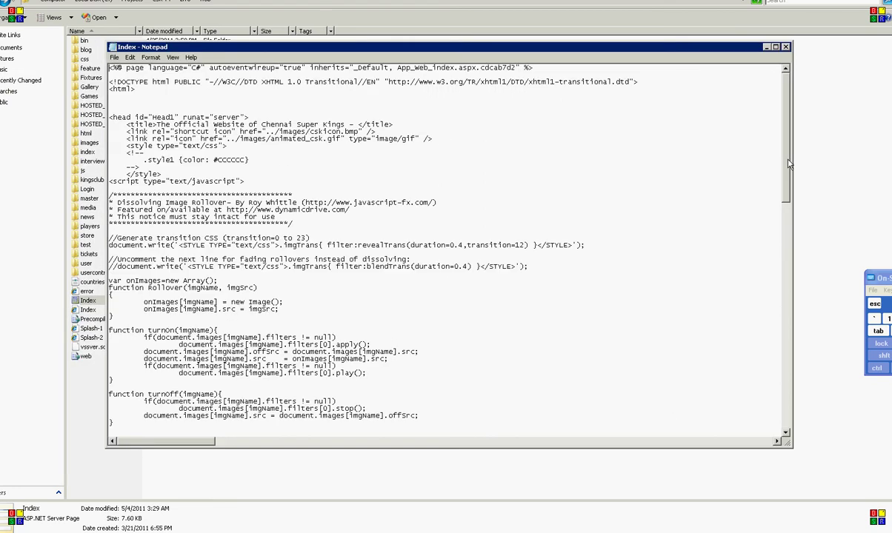
# Examine the Index page's source from the page directive to the closing tracking script, and close it
pyautogui.scroll(-16, 414, 191)
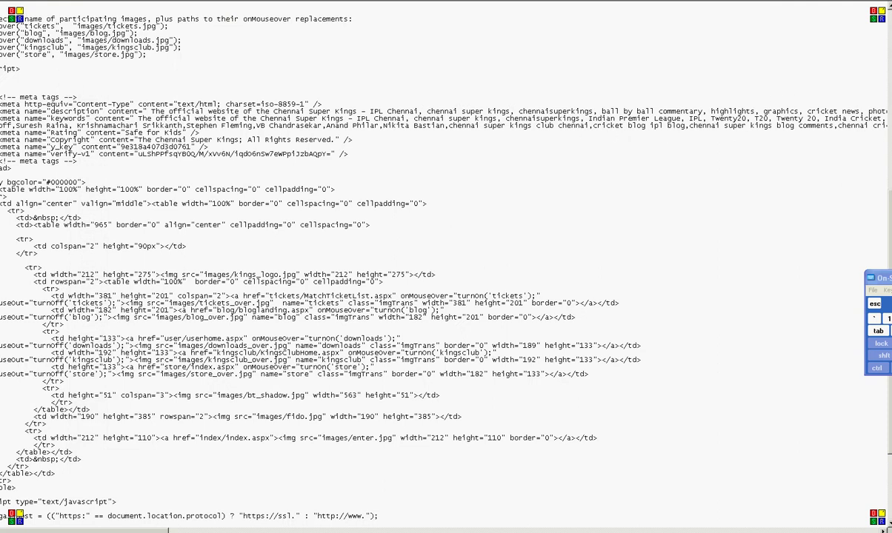
pyautogui.click(22, 0)
pyautogui.click(36, 8)
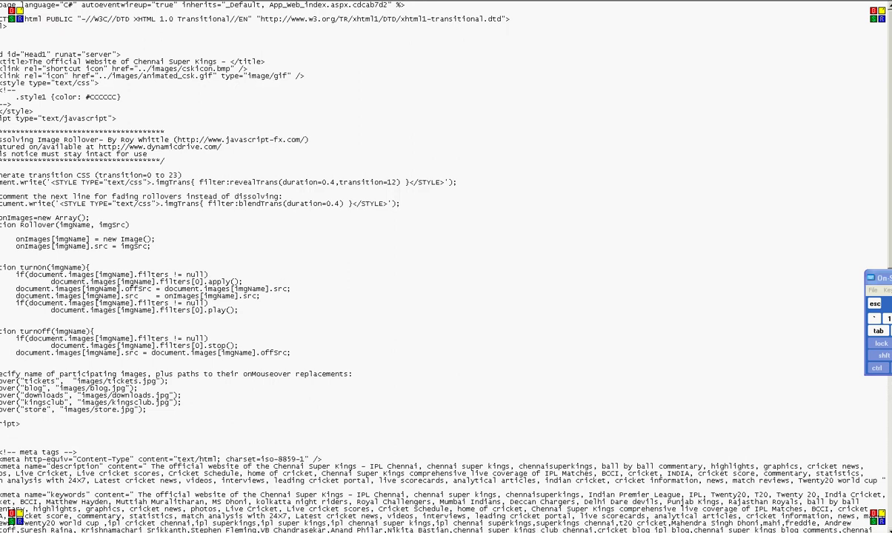
pyautogui.scroll(-8, 467, 338)
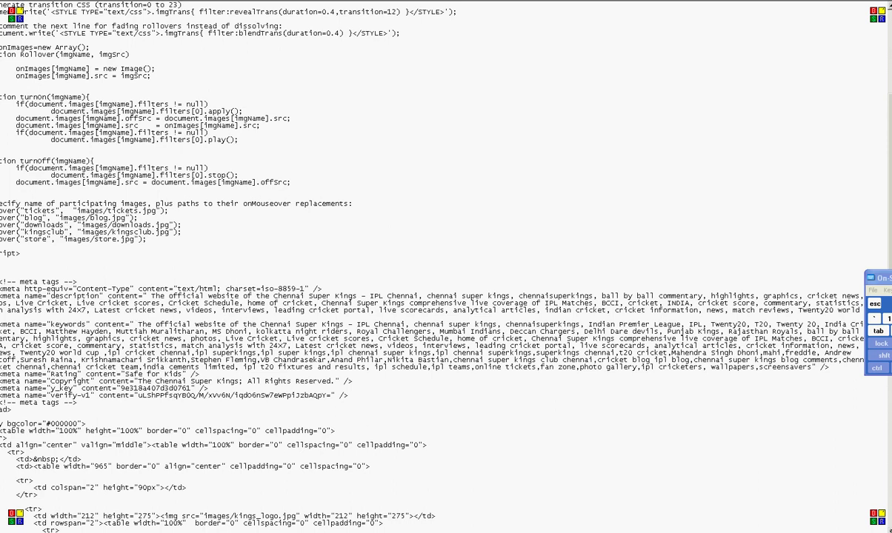
pyautogui.scroll(-15, 419, 251)
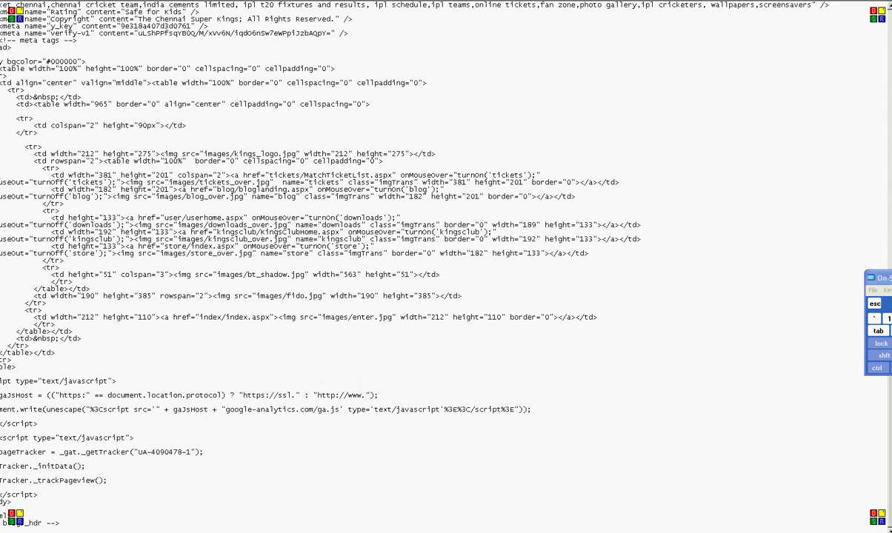
pyautogui.click(886, 3)
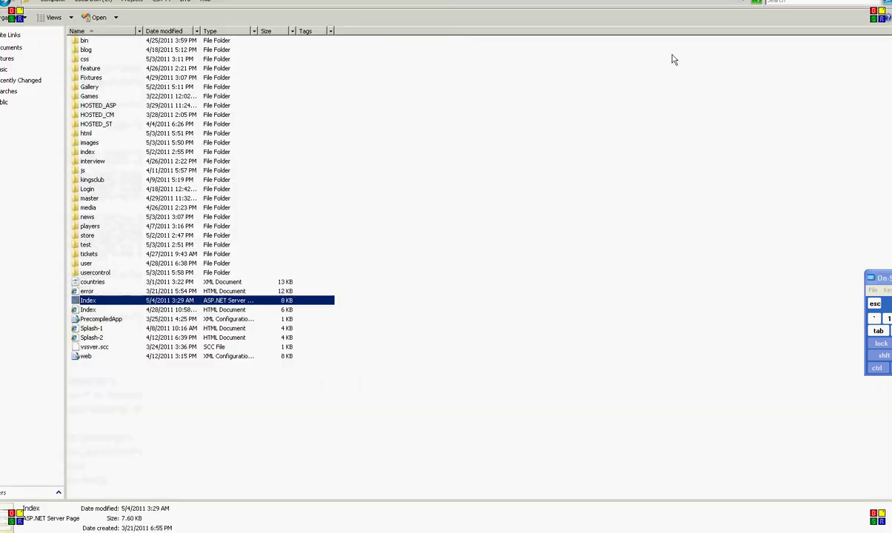
# Open the images subfolder of the Fixtures folder
pyautogui.rightClick(87, 77)
pyautogui.click(100, 80)
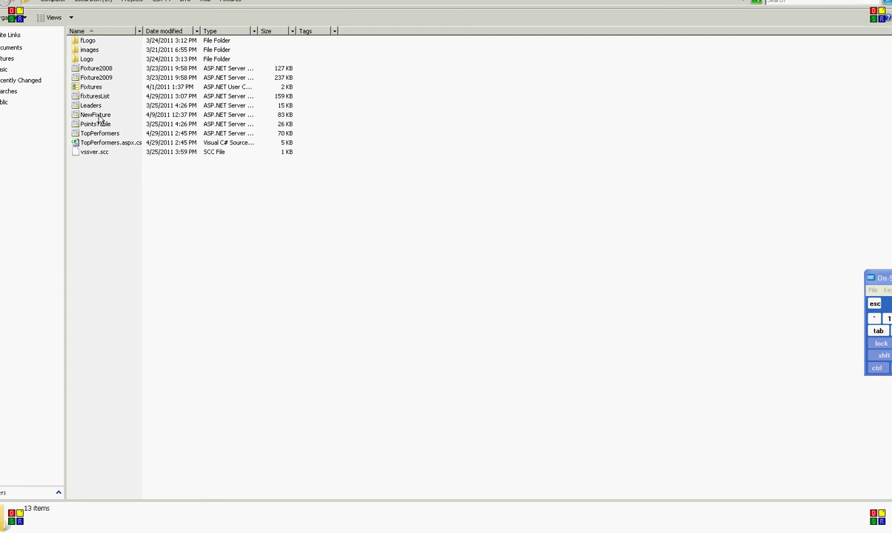
pyautogui.doubleClick(86, 51)
# Examine the previews and details of several player JPEG images in the Fixtures images folder
pyautogui.click(87, 68)
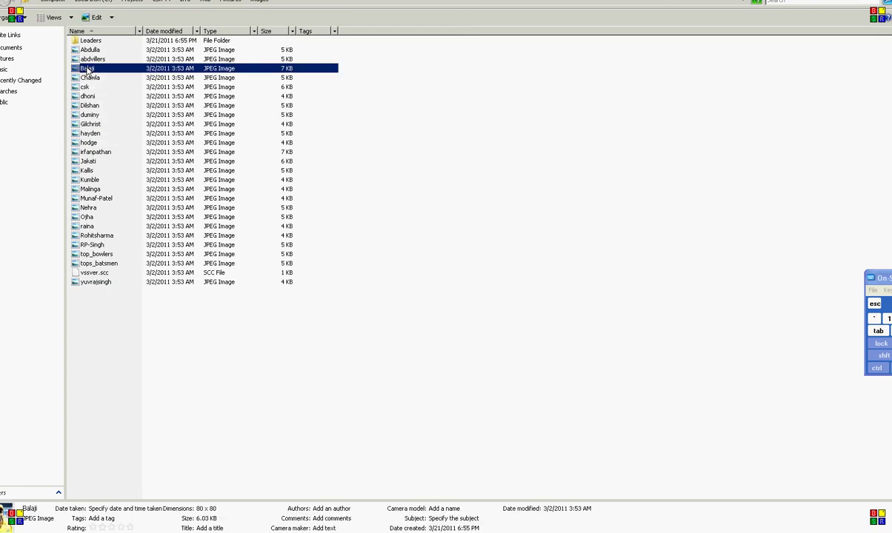
pyautogui.click(91, 80)
pyautogui.click(89, 61)
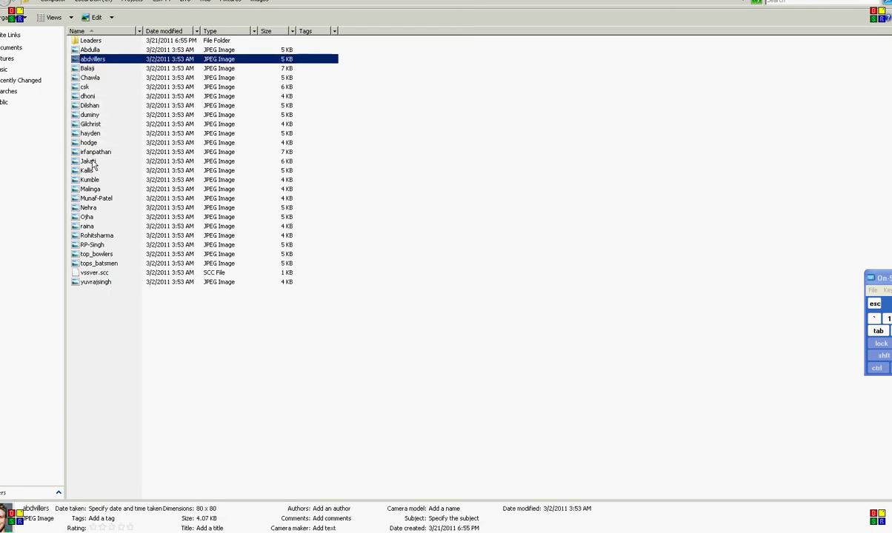
pyautogui.click(89, 162)
pyautogui.click(103, 153)
pyautogui.click(98, 190)
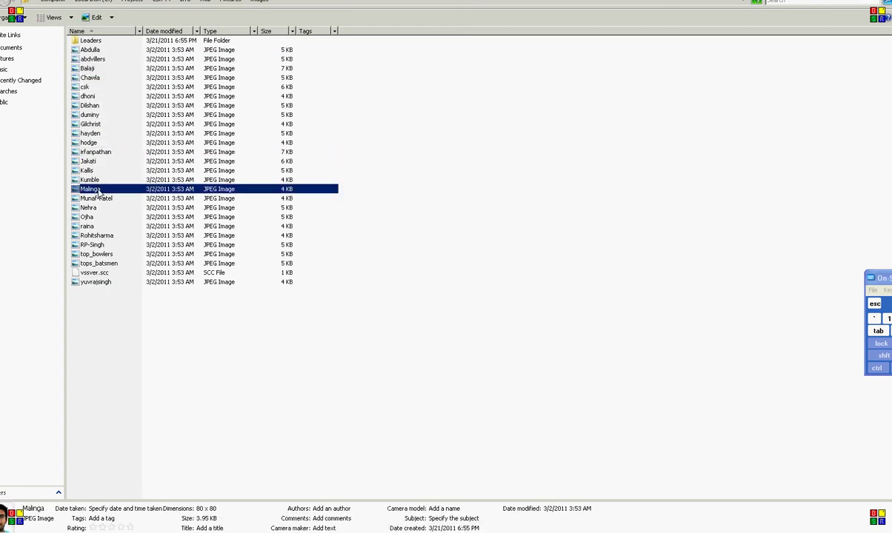
pyautogui.click(94, 199)
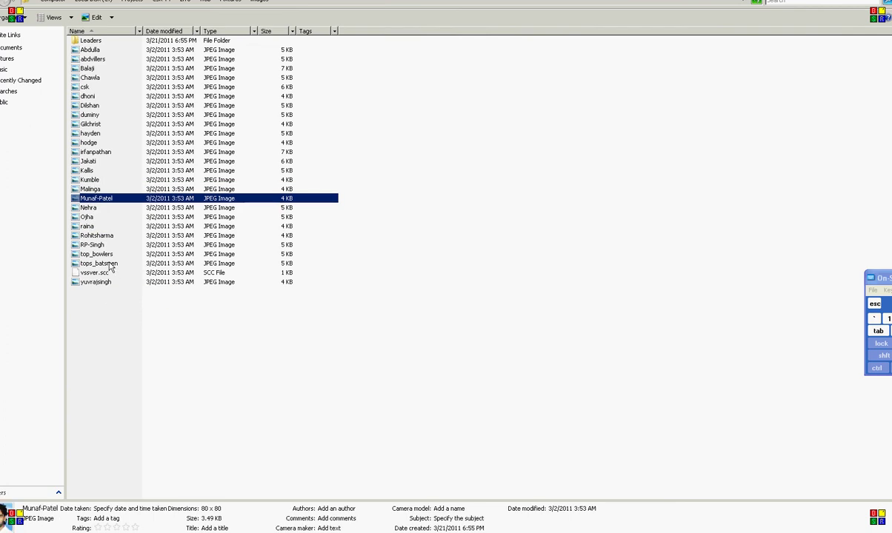
pyautogui.click(103, 264)
pyautogui.click(99, 256)
pyautogui.click(98, 282)
pyautogui.click(90, 51)
# Look through the images in the Leaders subfolder and return to the Fixtures folder
pyautogui.doubleClick(91, 41)
pyautogui.click(91, 42)
pyautogui.click(93, 60)
pyautogui.click(83, 50)
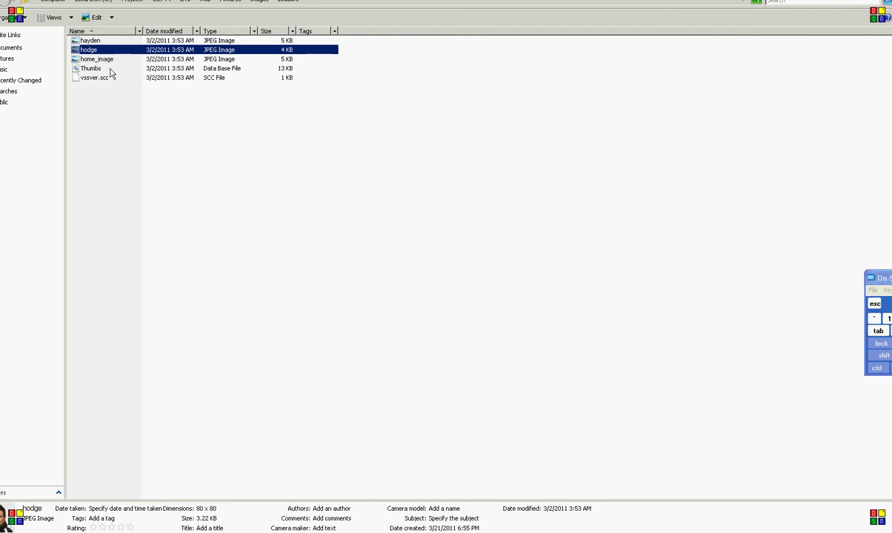
pyautogui.press('BackSpace')
pyautogui.press('BackSpace')
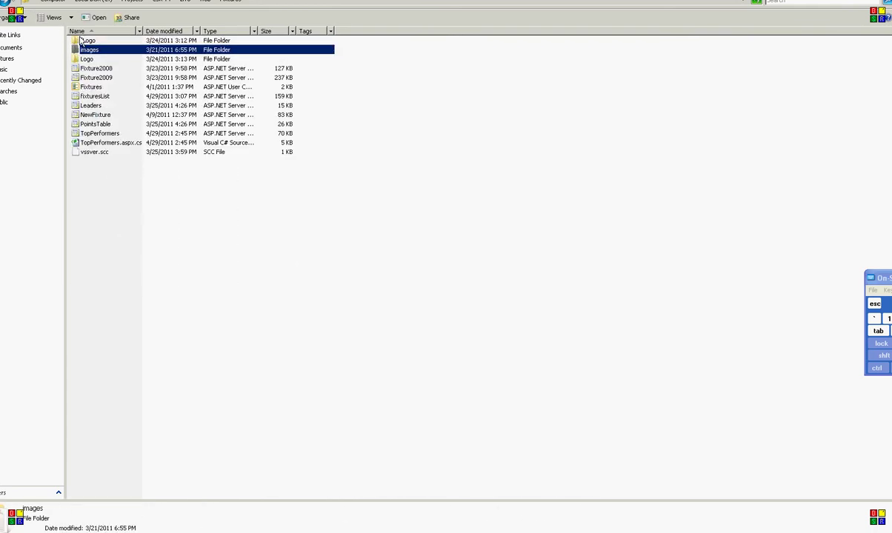
# Look through the team logo PNG images in the fLogo subfolder and return to the Fixtures folder
pyautogui.doubleClick(88, 58)
pyautogui.click(86, 41)
pyautogui.press('Down')
pyautogui.press('Down')
pyautogui.press('Down')
pyautogui.press('Down')
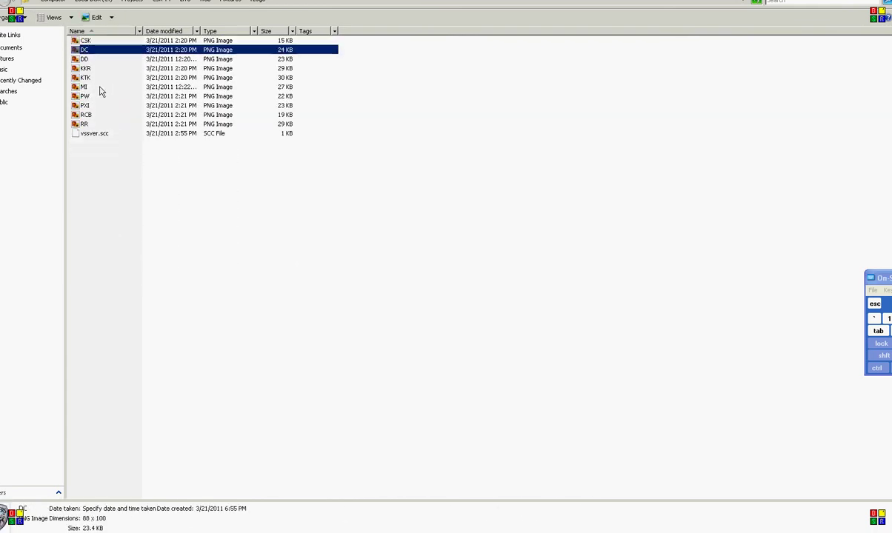
pyautogui.press('Down')
pyautogui.press('Down')
pyautogui.press('Down')
pyautogui.press('Down')
pyautogui.press('Down')
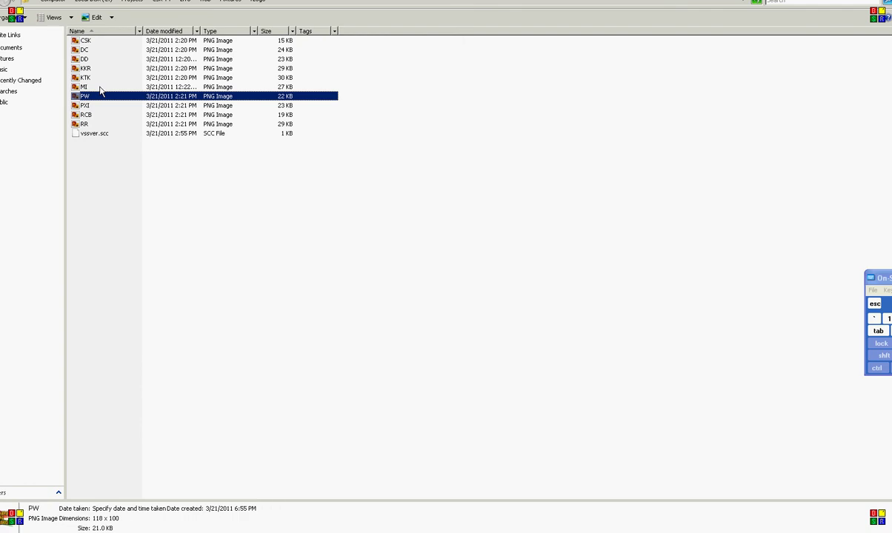
pyautogui.press('BackSpace')
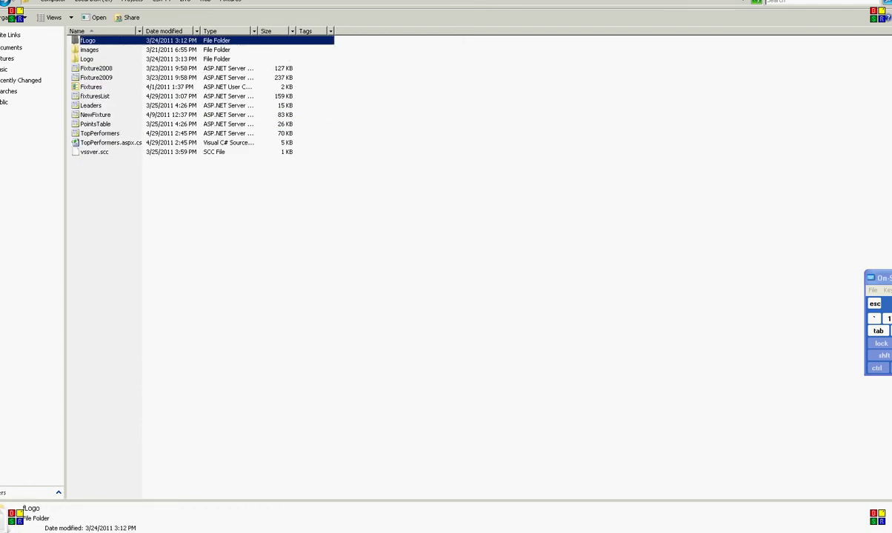
# View the Fixtures user control's source in Visual Studio, close it, and return to the web root
pyautogui.doubleClick(87, 88)
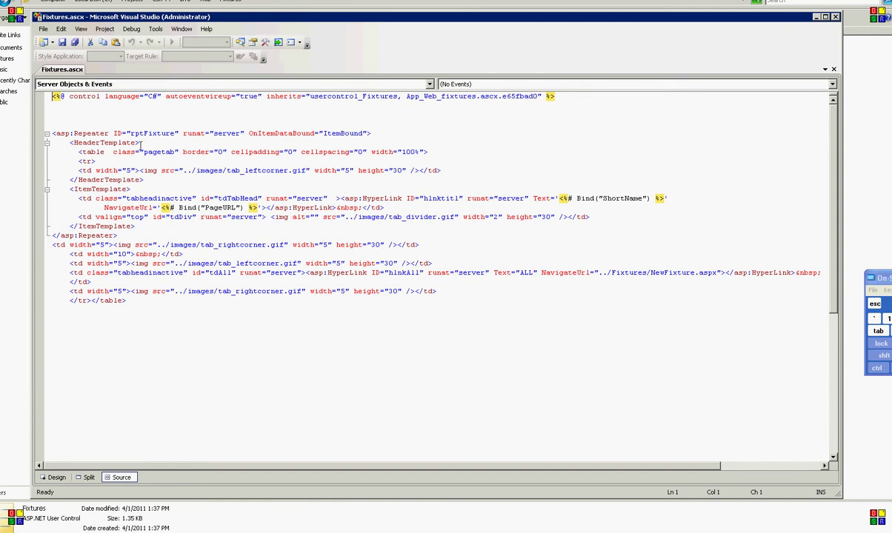
pyautogui.click(786, 10)
pyautogui.press('BackSpace')
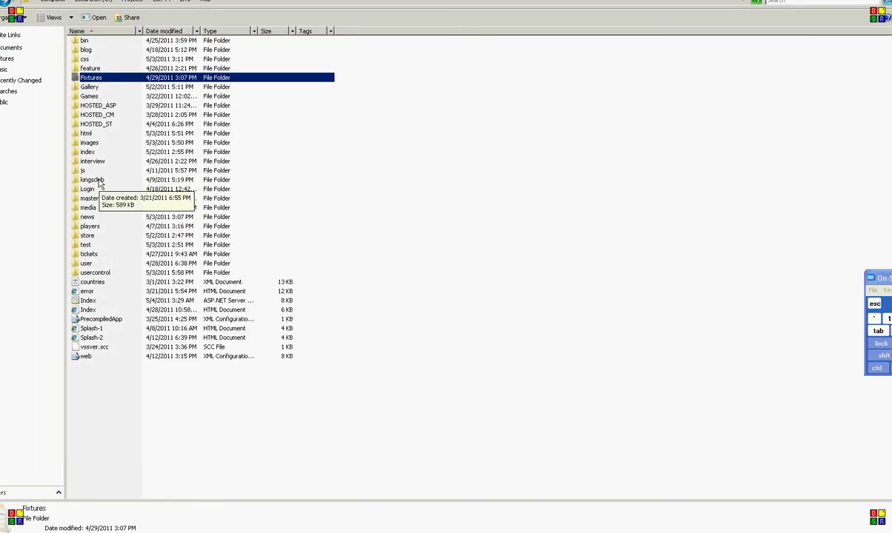
# Look inside the kingsclub folder, preview the blog folder's BlogContest HTML document in Internet Explorer, and return to the web root
pyautogui.doubleClick(92, 180)
pyautogui.click(8, 13)
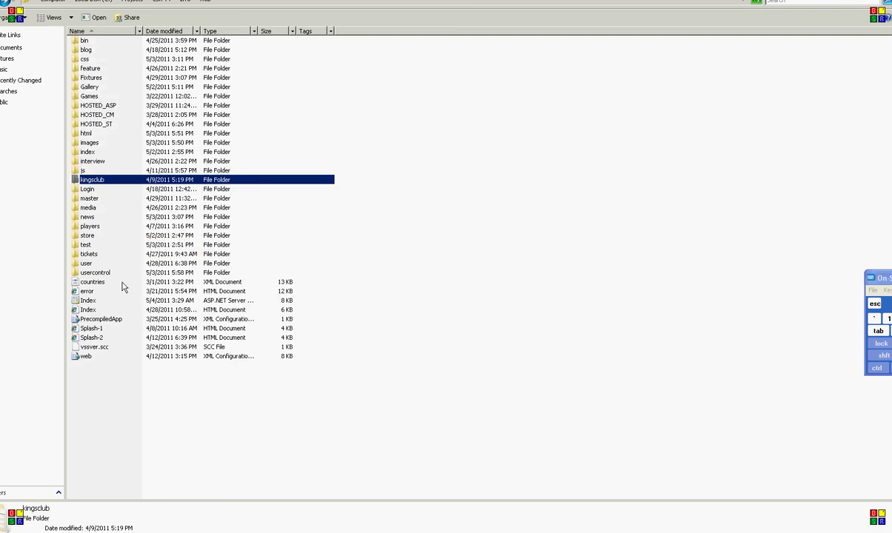
pyautogui.doubleClick(86, 50)
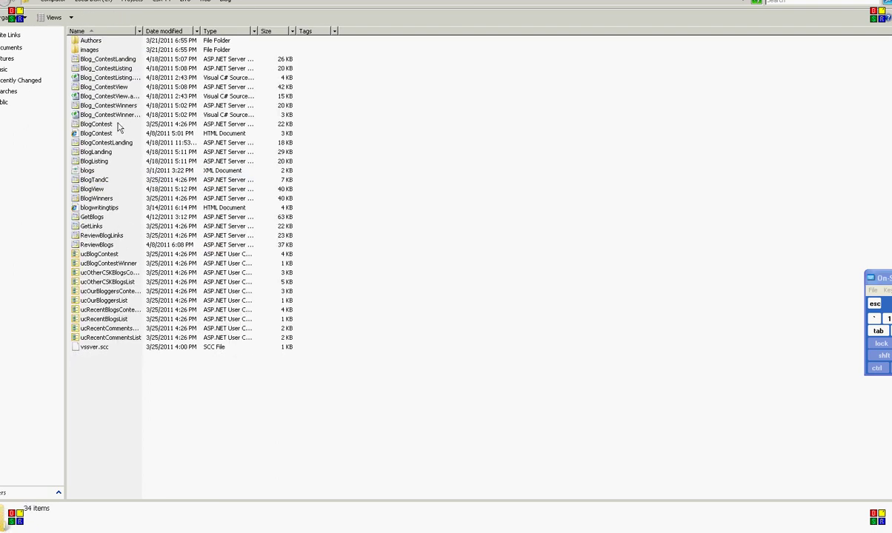
pyautogui.click(94, 135)
pyautogui.click(94, 135)
pyautogui.doubleClick(78, 134)
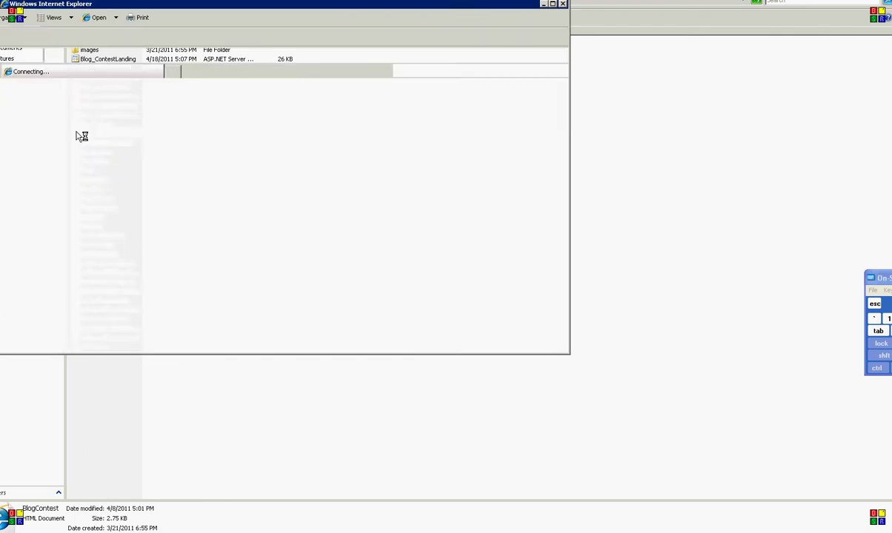
pyautogui.click(278, 206)
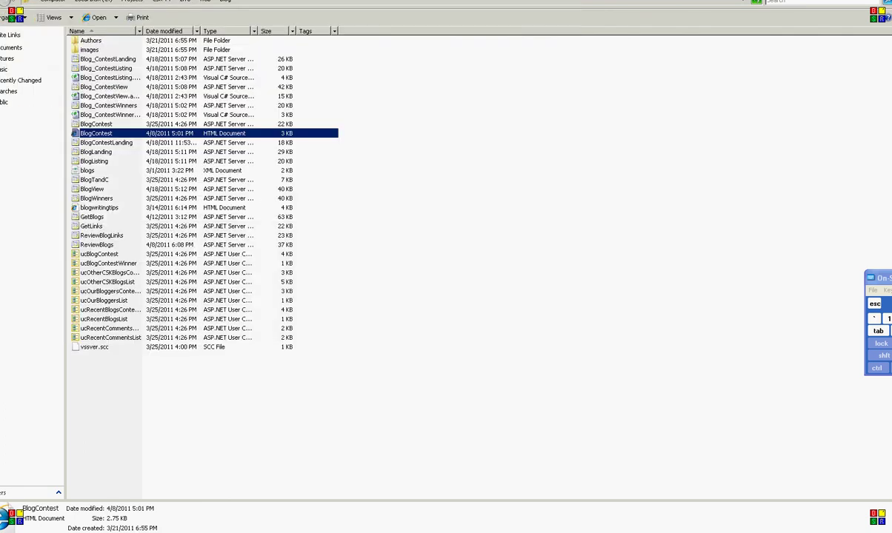
pyautogui.press('BackSpace')
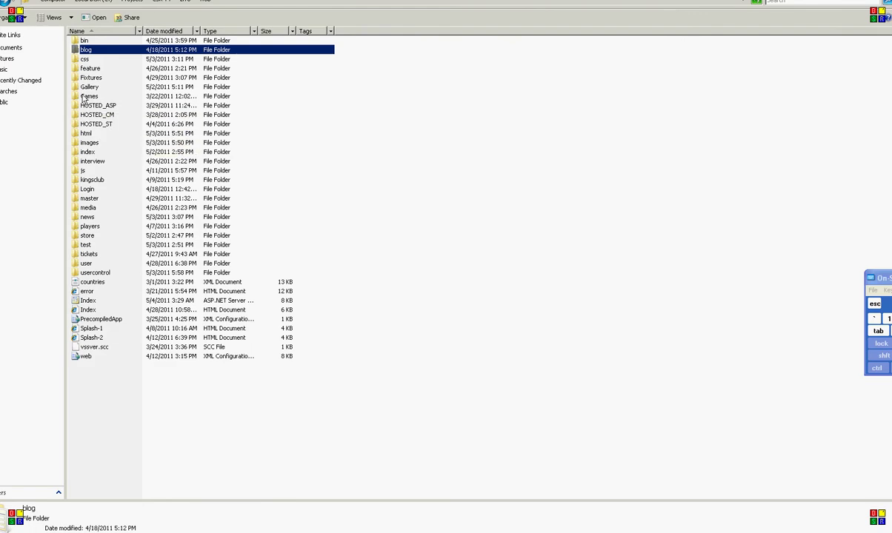
# Look inside the Games folder and return to the web root
pyautogui.click(86, 97)
pyautogui.press('F2')
pyautogui.doubleClick(79, 96)
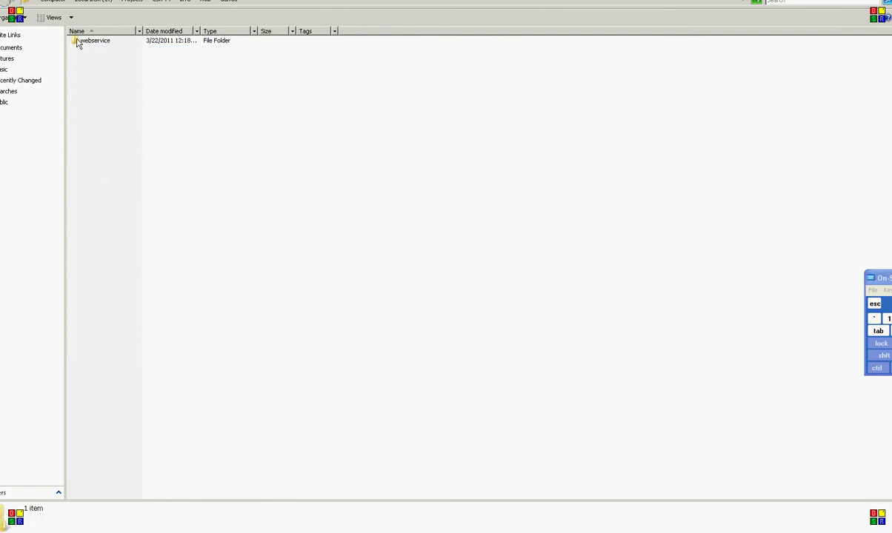
pyautogui.press('BackSpace')
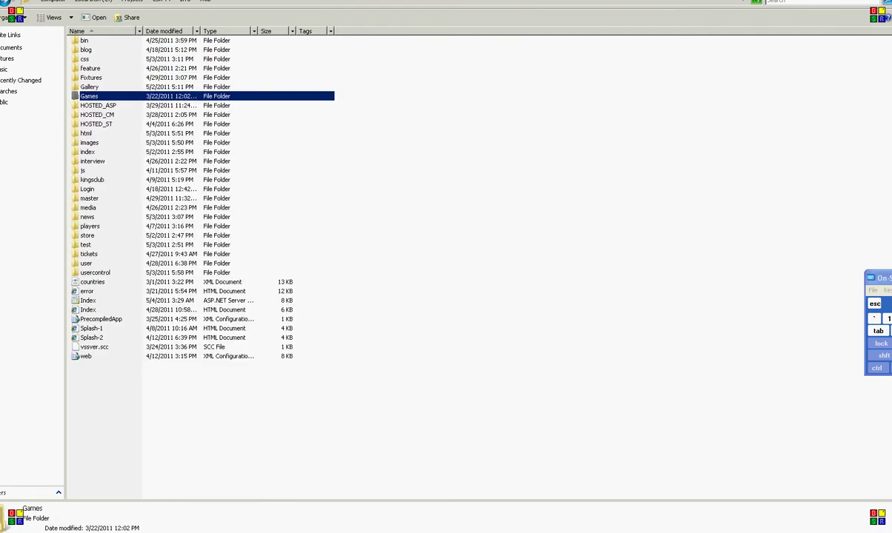
# Open the images folder inside feature, look through its JPEG files, and display them as large thumbnails
pyautogui.doubleClick(84, 70)
pyautogui.doubleClick(87, 42)
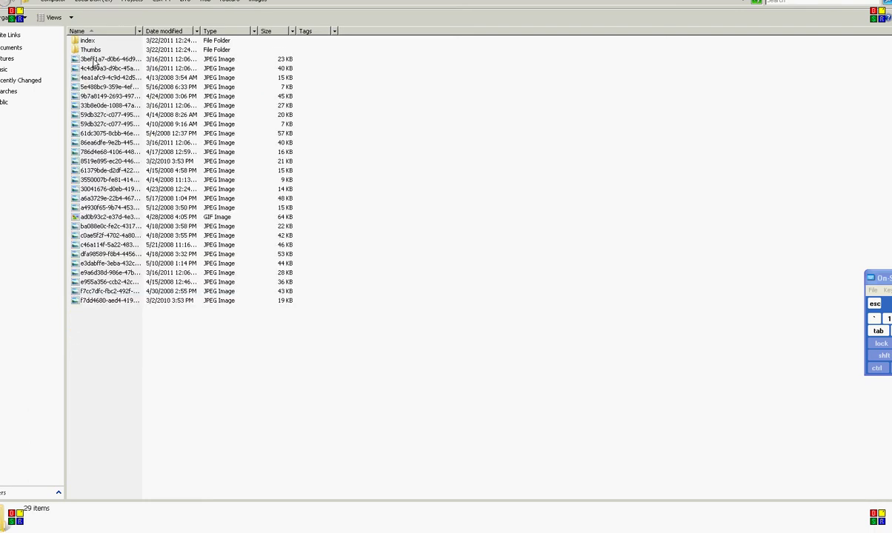
pyautogui.click(94, 61)
pyautogui.press('Down')
pyautogui.press('Down')
pyautogui.press('Down')
pyautogui.press('Down')
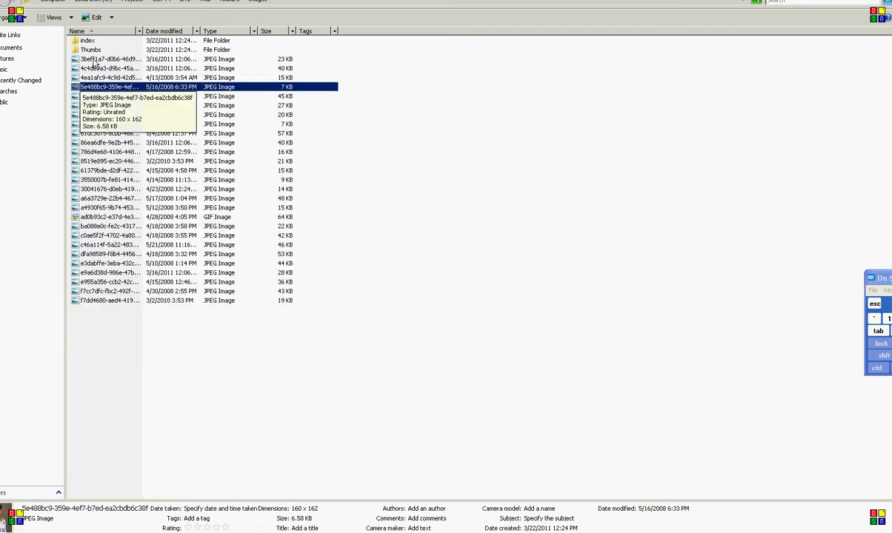
pyautogui.click(112, 17)
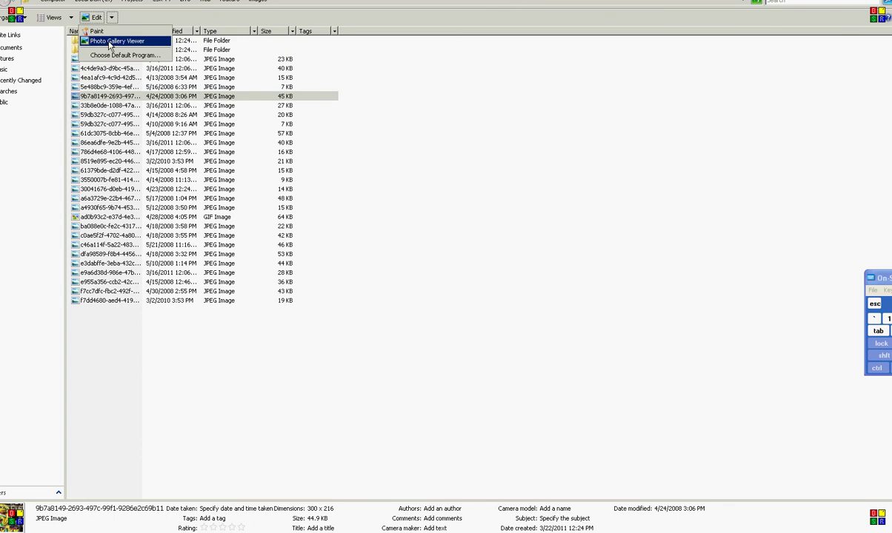
pyautogui.click(71, 19)
pyautogui.click(108, 27)
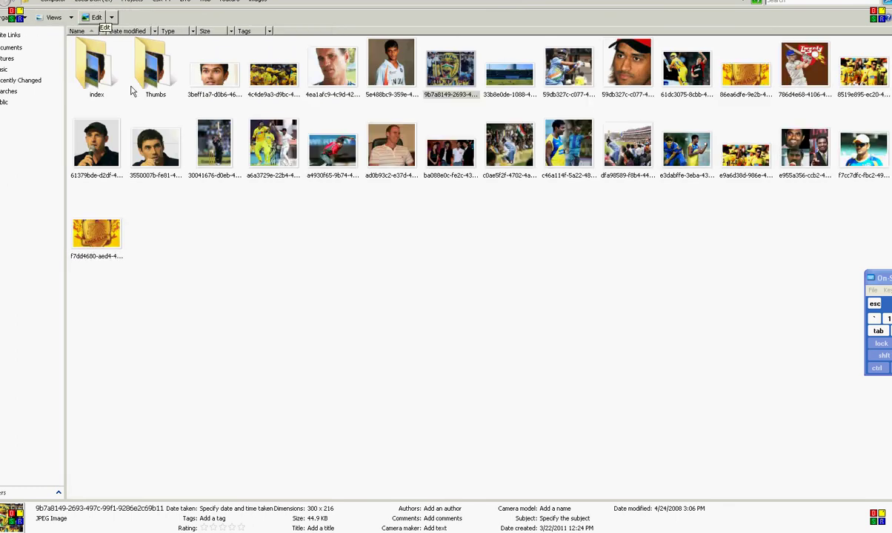
# Look at the index subfolder's images as large thumbnails and return to the web root
pyautogui.doubleClick(94, 74)
pyautogui.click(54, 18)
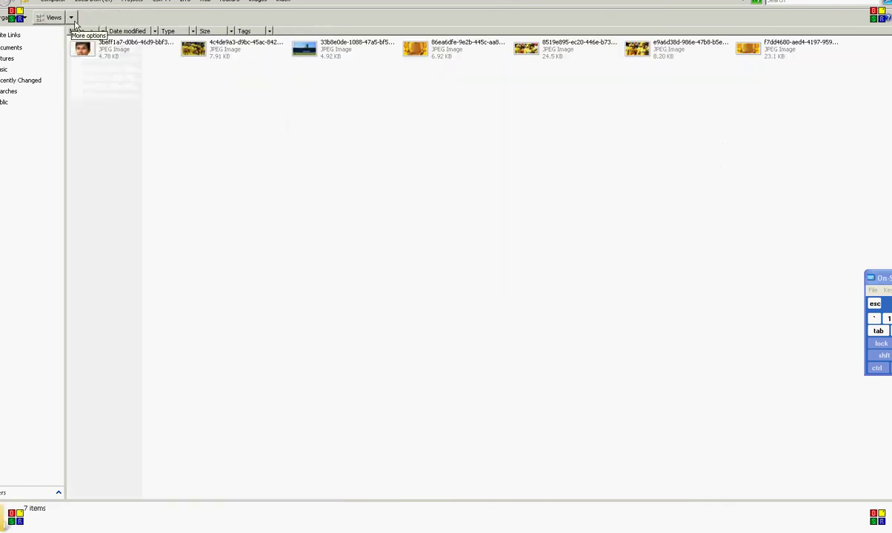
pyautogui.click(71, 17)
pyautogui.click(105, 26)
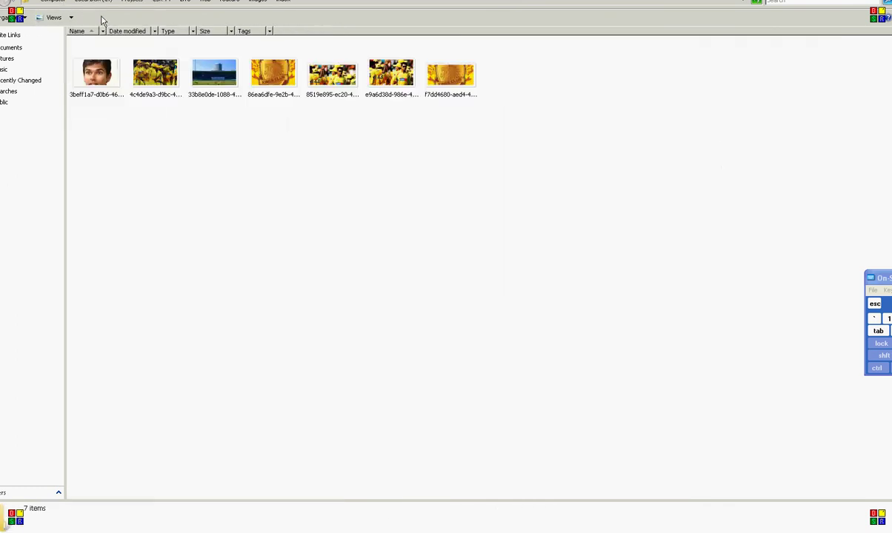
pyautogui.click(1, 2)
pyautogui.press('BackSpace')
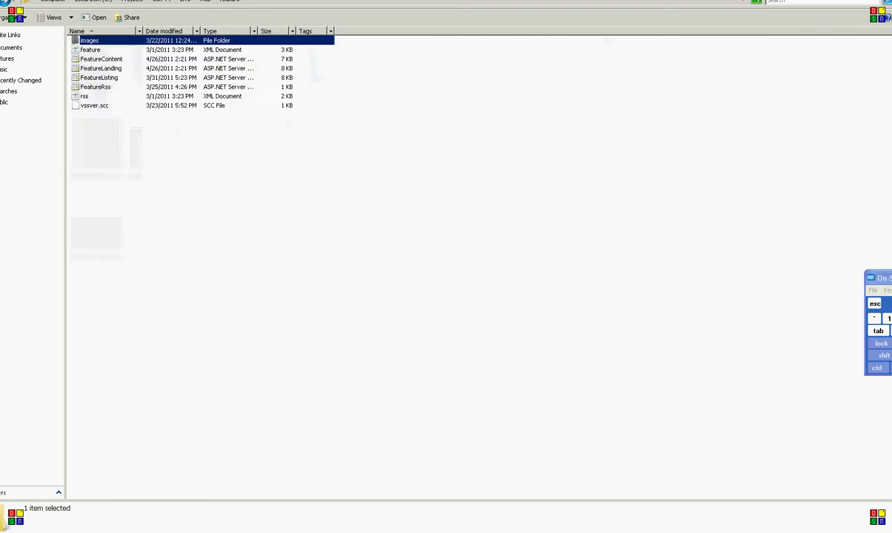
pyautogui.press('BackSpace')
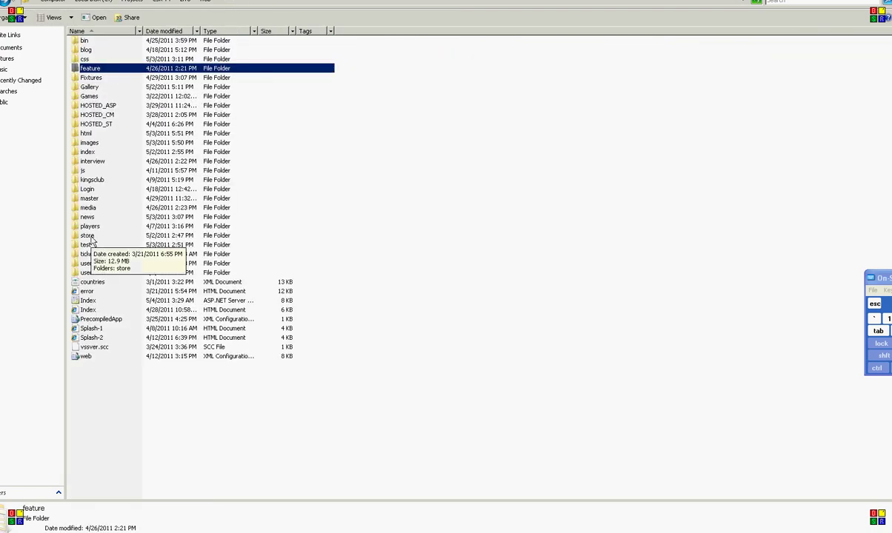
# Look inside the test folder and its compressed test archive, and return to the web root
pyautogui.doubleClick(90, 245)
pyautogui.click(87, 42)
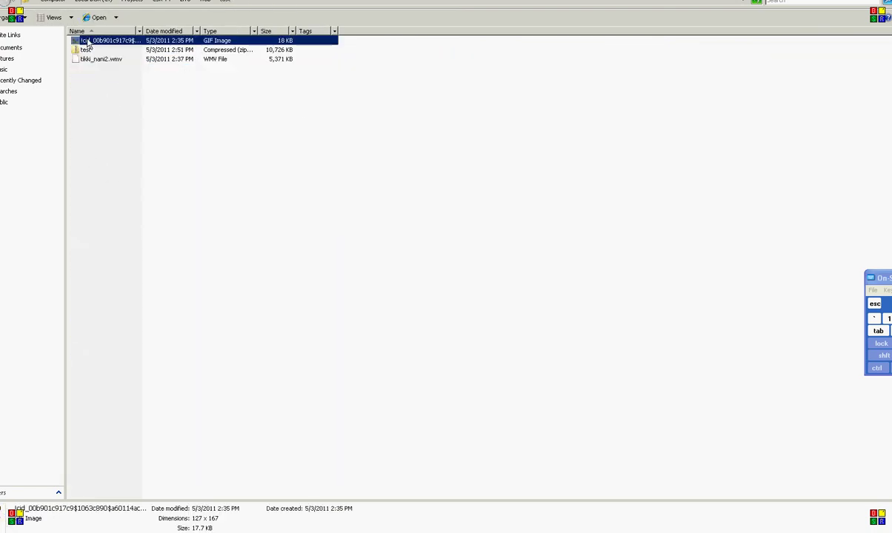
pyautogui.doubleClick(85, 50)
pyautogui.doubleClick(86, 42)
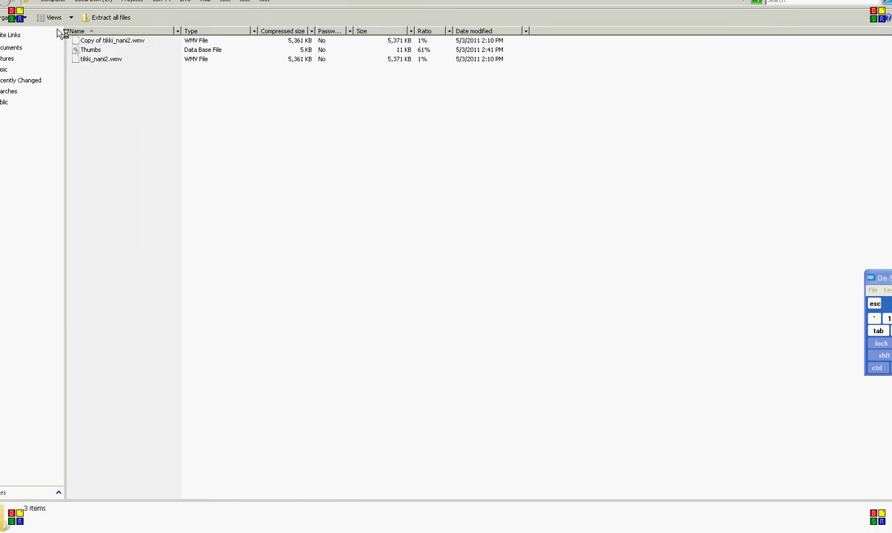
pyautogui.press('BackSpace')
pyautogui.press('BackSpace')
pyautogui.press('BackSpace')
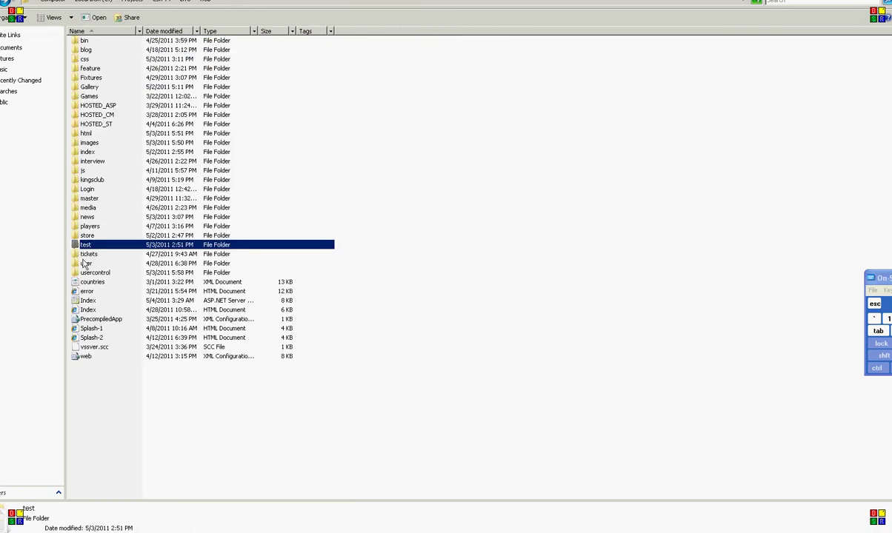
# View the news folder's news XML document in Internet Explorer and return to the web root
pyautogui.doubleClick(85, 215)
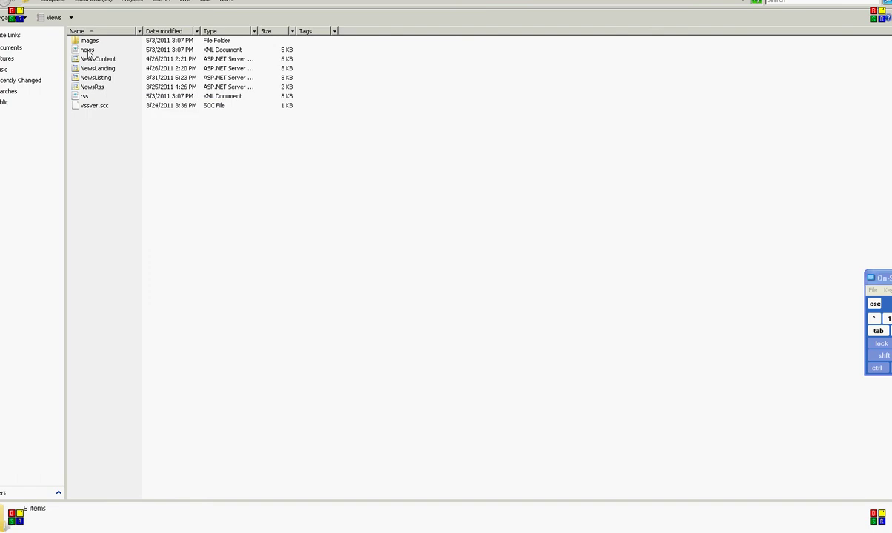
pyautogui.doubleClick(86, 49)
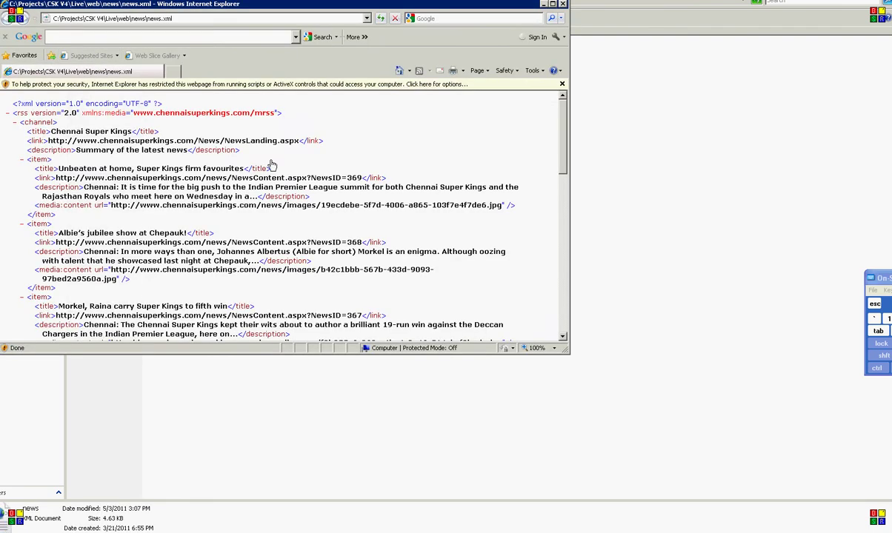
pyautogui.scroll(-1, 528, 141)
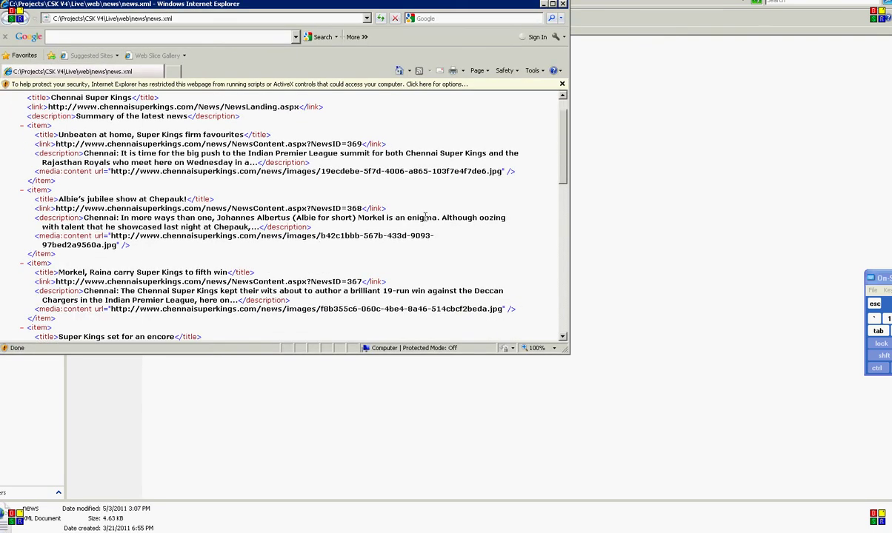
pyautogui.hotkey('alt', 'F4')
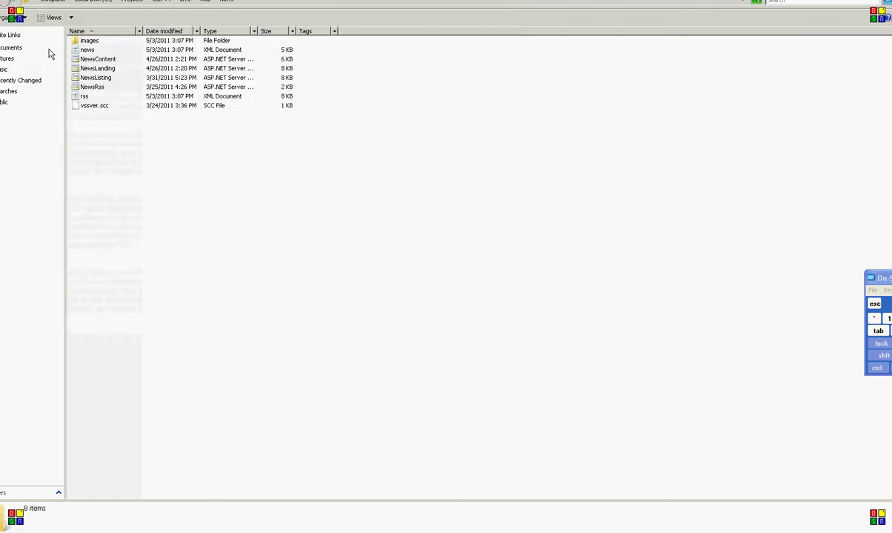
pyautogui.press('BackSpace')
# Preview the web root's Index HTML document in Internet Explorer and return to the folder listing
pyautogui.click(231, 311)
pyautogui.doubleClick(77, 312)
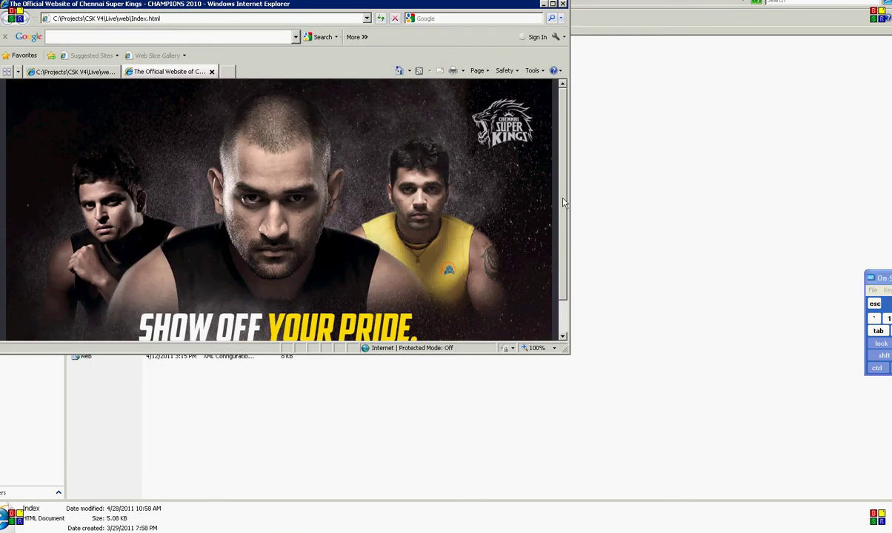
pyautogui.scroll(-1, 524, 323)
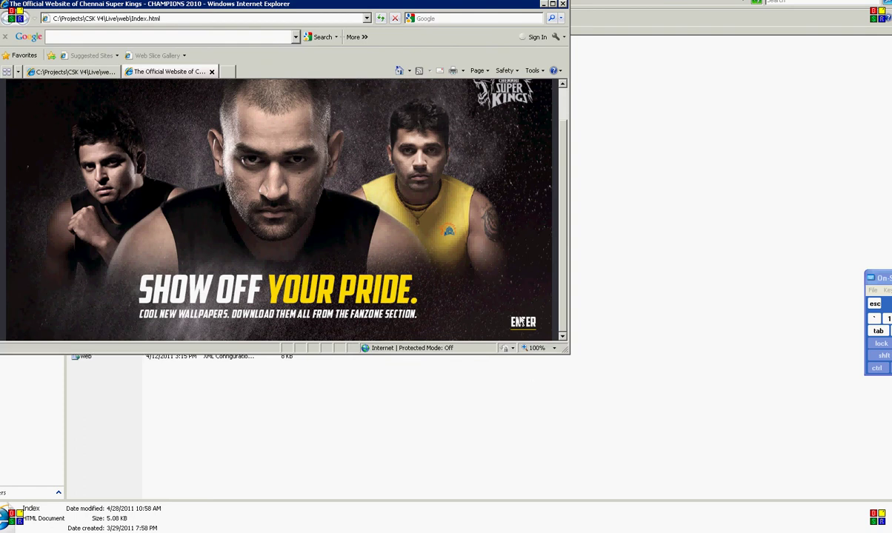
pyautogui.click(212, 73)
pyautogui.click(24, 423)
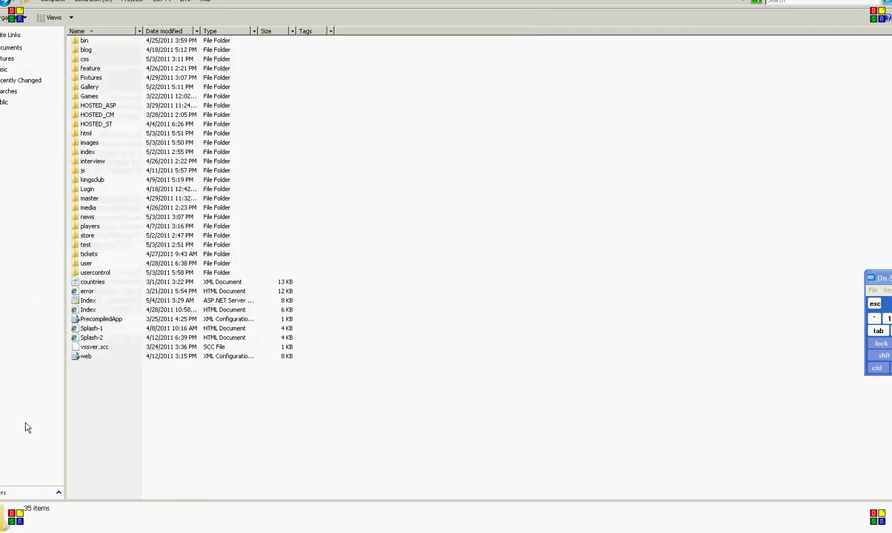
# Switch to IIS Manager, browse the CSK V4 site over http on port 80, and enter and look over its home page
pyautogui.click(172, 532)
pyautogui.click(671, 247)
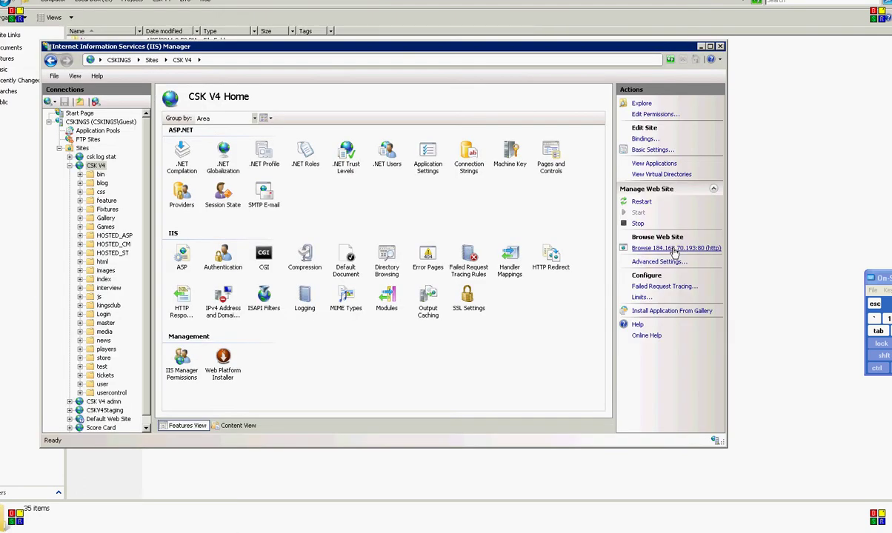
pyautogui.click(562, 305)
pyautogui.click(278, 321)
pyautogui.click(563, 181)
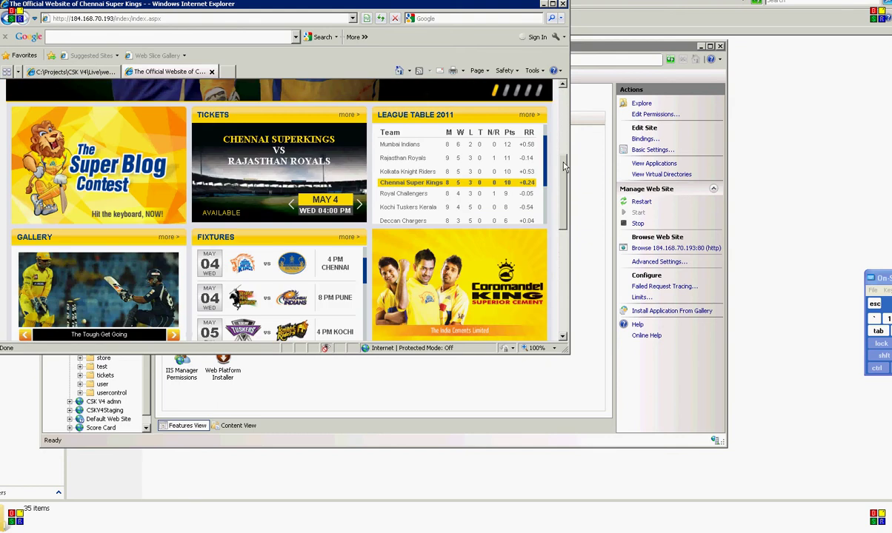
pyautogui.click(561, 112)
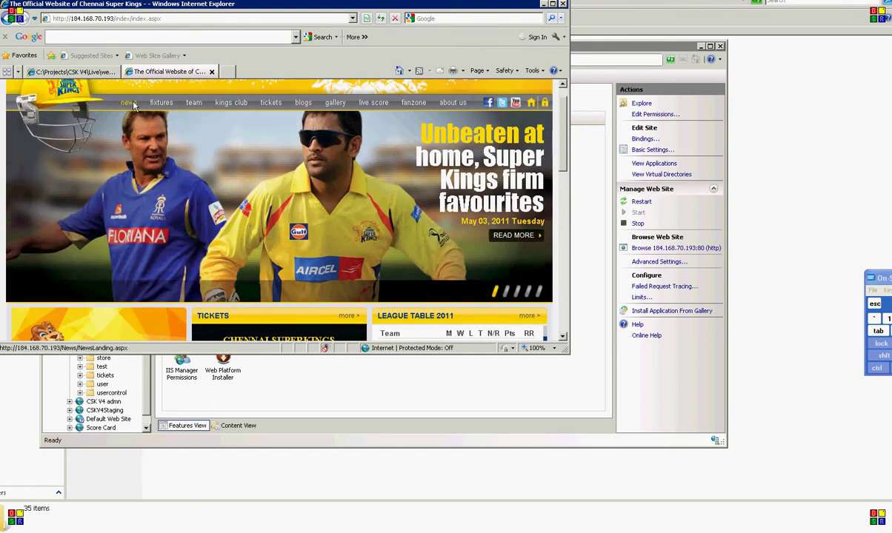
# Open the site's News page and copy "firm favourites" from the first headline
pyautogui.click(132, 104)
pyautogui.moveTo(563, 118); pyautogui.dragTo(565, 140)
pyautogui.moveTo(206, 235); pyautogui.dragTo(148, 236)
pyautogui.rightClick(155, 235)
pyautogui.click(175, 252)
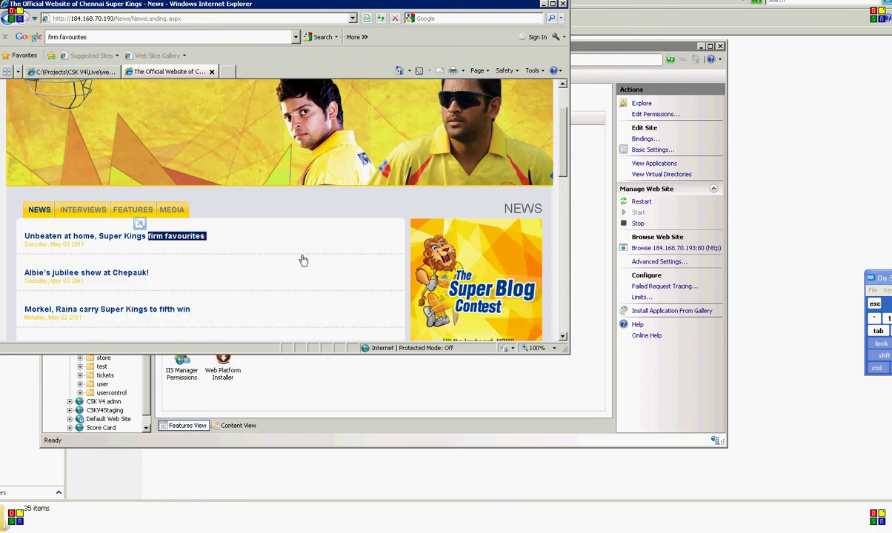
# Switch to the opened news.xml and search it for the copied text "firm favourites"
pyautogui.click(118, 71)
pyautogui.rightClick(245, 148)
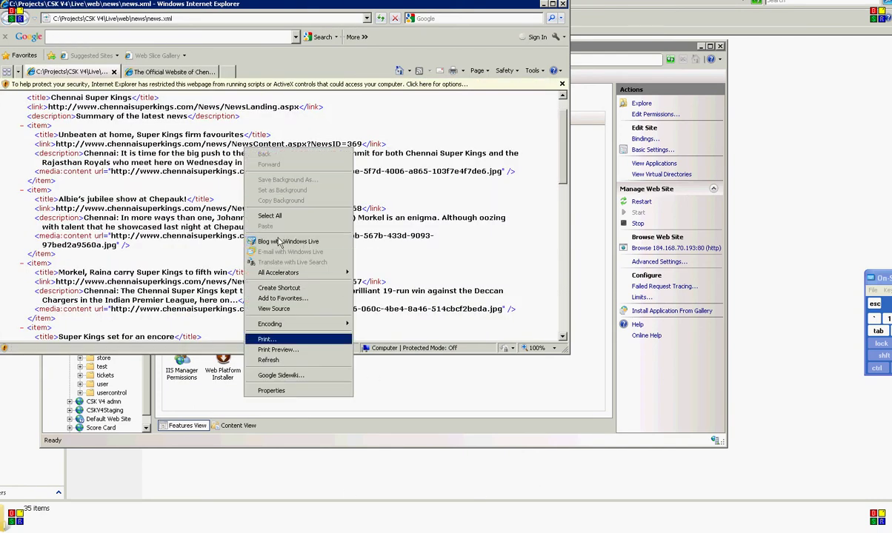
pyautogui.click(379, 130)
pyautogui.hotkey('ctrl', 'f')
pyautogui.rightClick(122, 86)
pyautogui.click(143, 107)
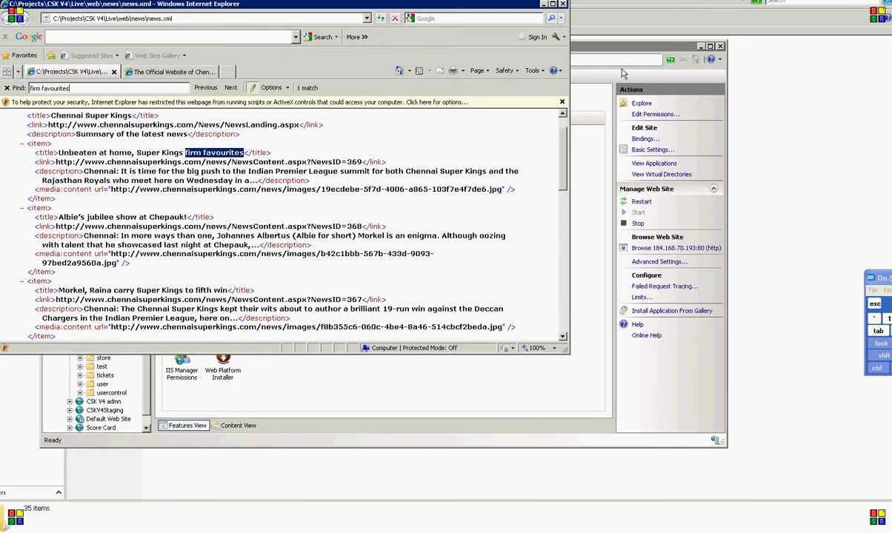
pyautogui.click(180, 154)
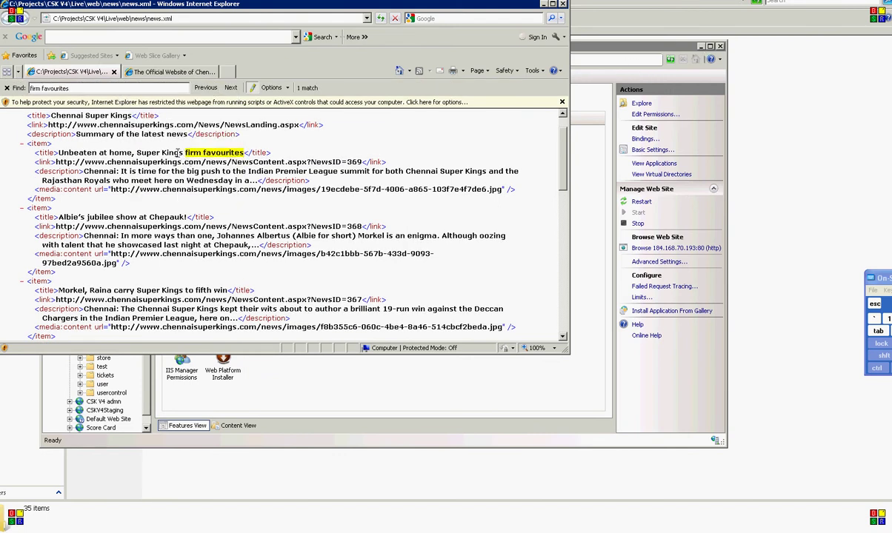
# Allow the blocked content for news.xml in Internet Explorer and confirm the security warning
pyautogui.click(367, 103)
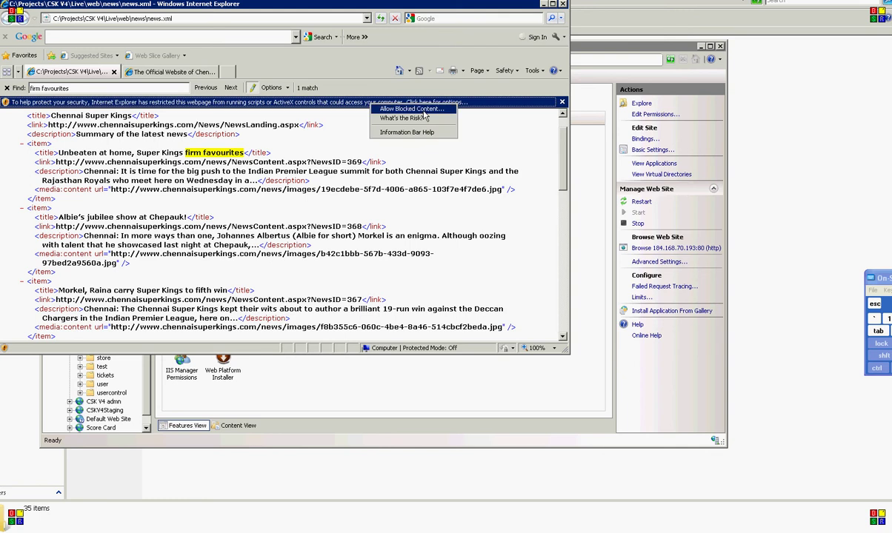
pyautogui.click(400, 107)
pyautogui.click(474, 292)
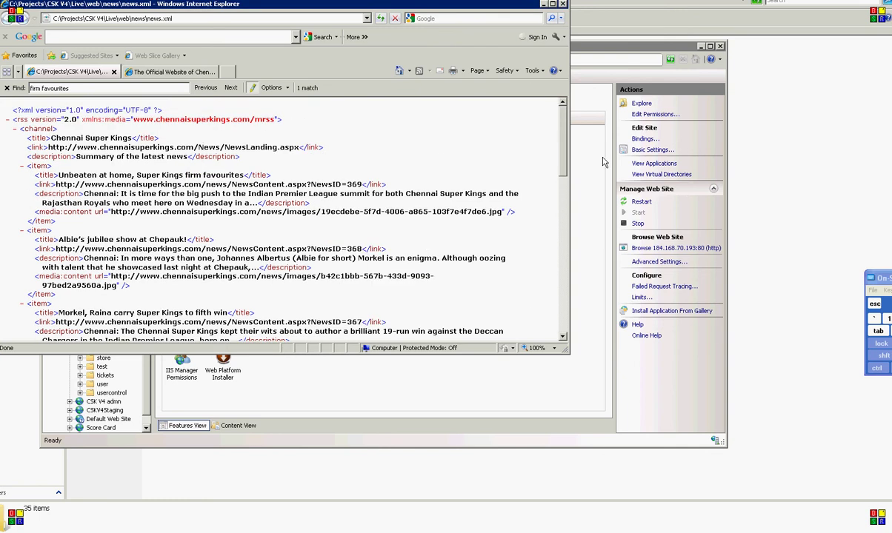
# Return to File Explorer and open the news folder's news XML document for editing in Notepad
pyautogui.hotkey('alt', 'Tab')
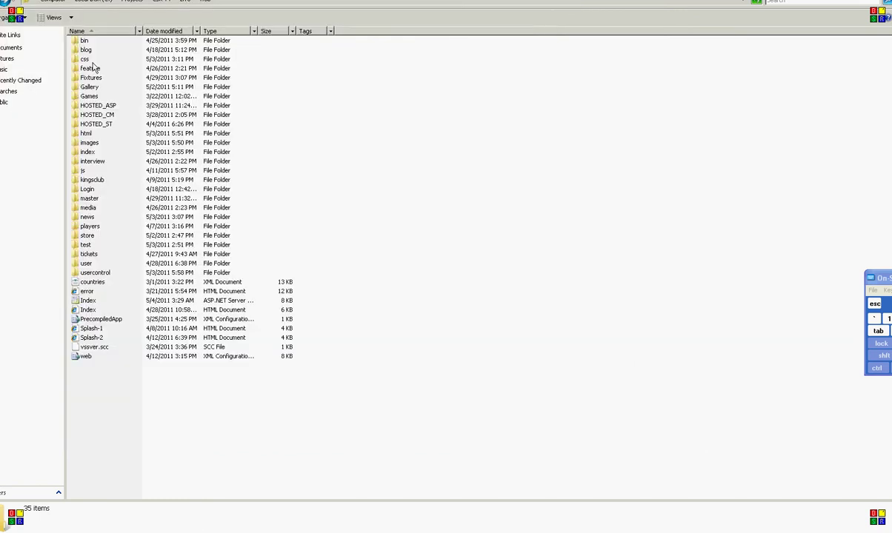
pyautogui.doubleClick(85, 218)
pyautogui.rightClick(87, 49)
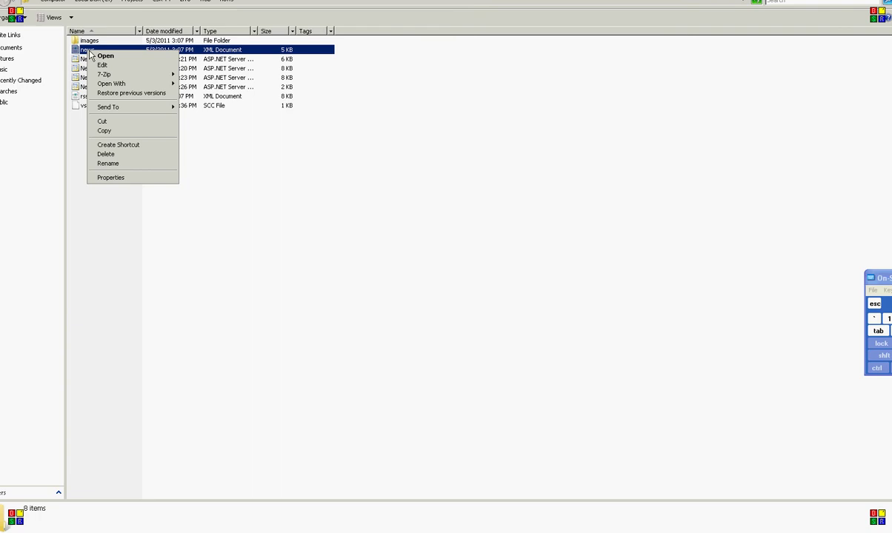
pyautogui.click(100, 61)
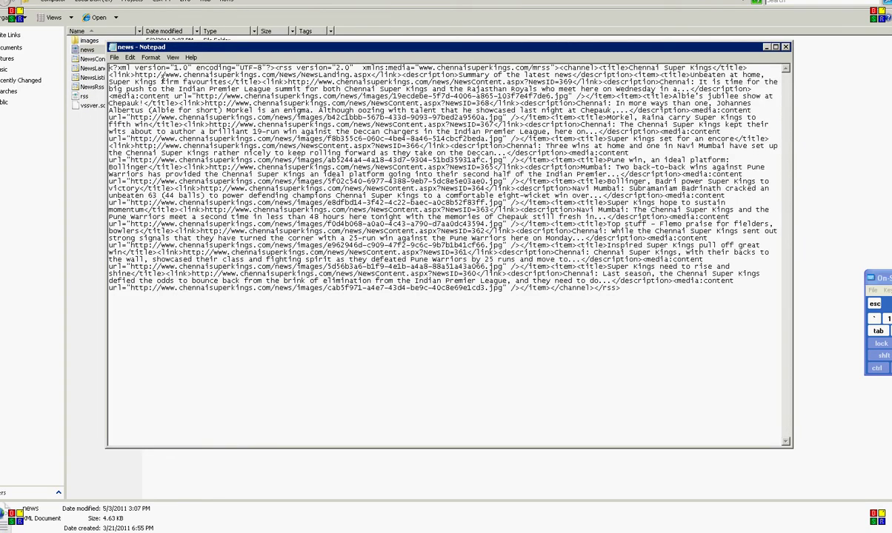
# Try to change "Kings" to "King's" in the first news title, and close the file without saving
pyautogui.write("'")
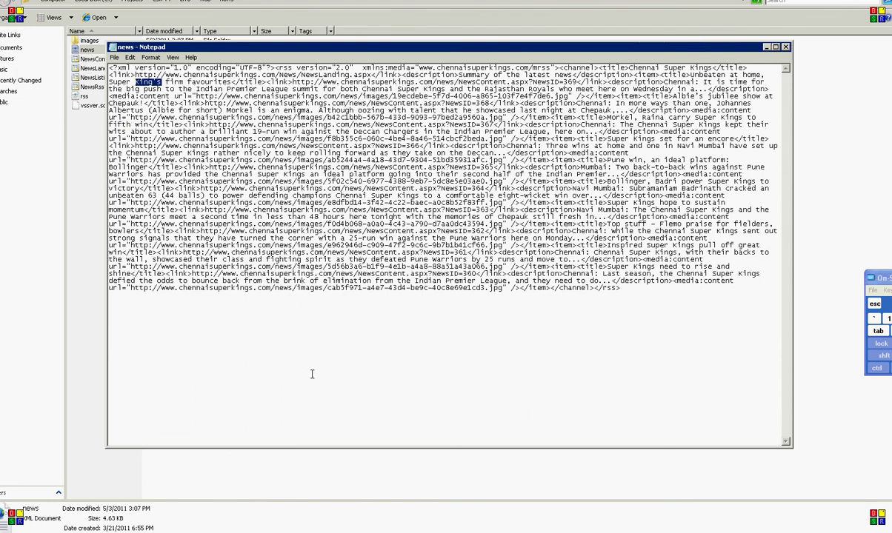
pyautogui.write('fl')
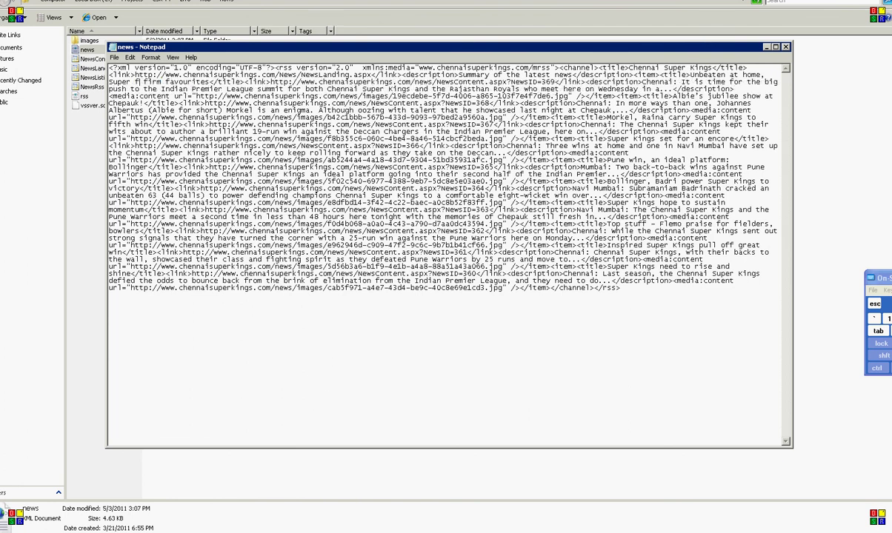
pyautogui.write('z')
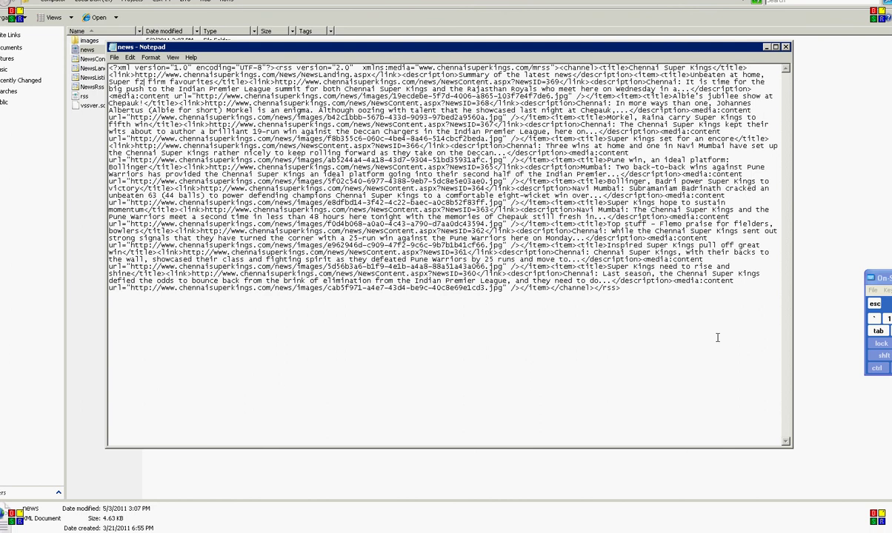
pyautogui.moveTo(886, 280); pyautogui.dragTo(720, 295)
pyautogui.click(786, 47)
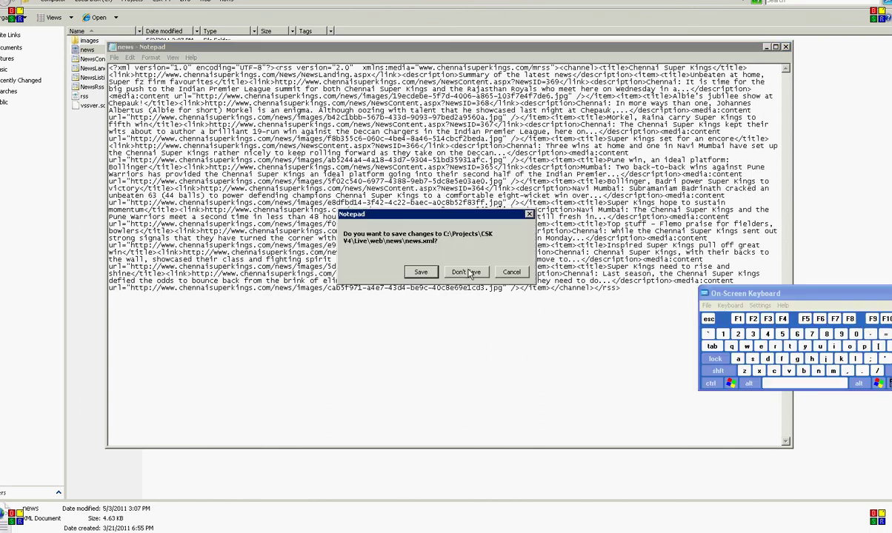
pyautogui.click(467, 272)
# Reopen the news XML document for editing in Notepad
pyautogui.rightClick(103, 49)
pyautogui.click(103, 62)
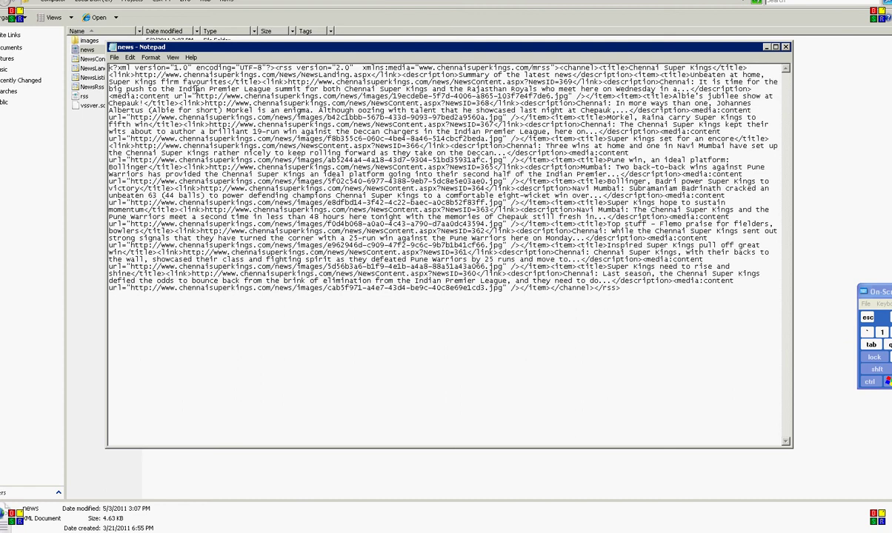
# Change "Kings" to "King's" in the first news title of the news XML document and save the file
pyautogui.write("'")
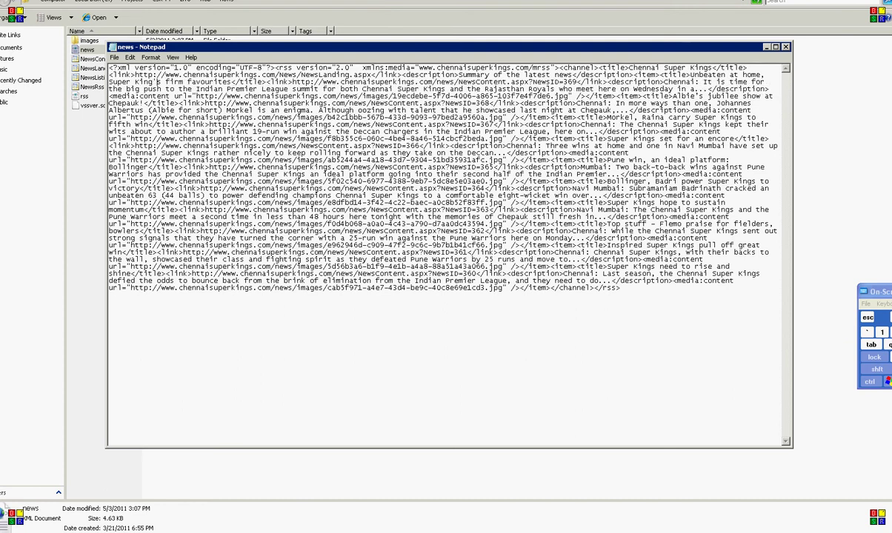
pyautogui.moveTo(162, 82); pyautogui.dragTo(135, 82)
pyautogui.click(113, 57)
pyautogui.click(117, 86)
# Check the edited headline by opening the first story on the site's News page in Internet Explorer, reload the page, and return to Notepad
pyautogui.click(269, 531)
pyautogui.click(254, 71)
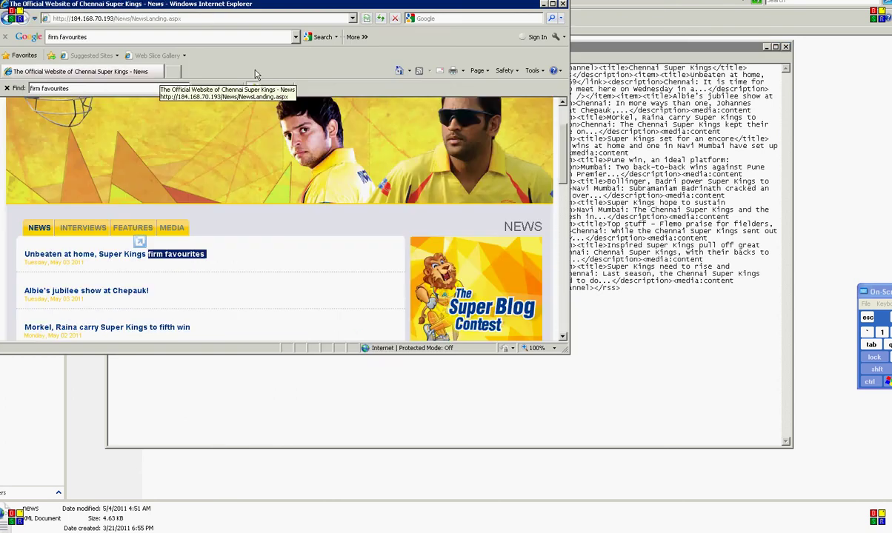
pyautogui.click(159, 254)
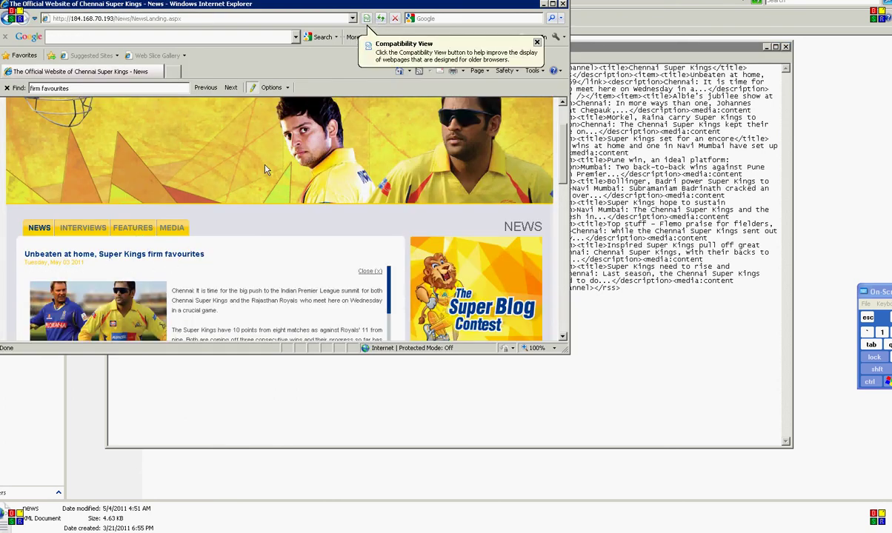
pyautogui.click(663, 304)
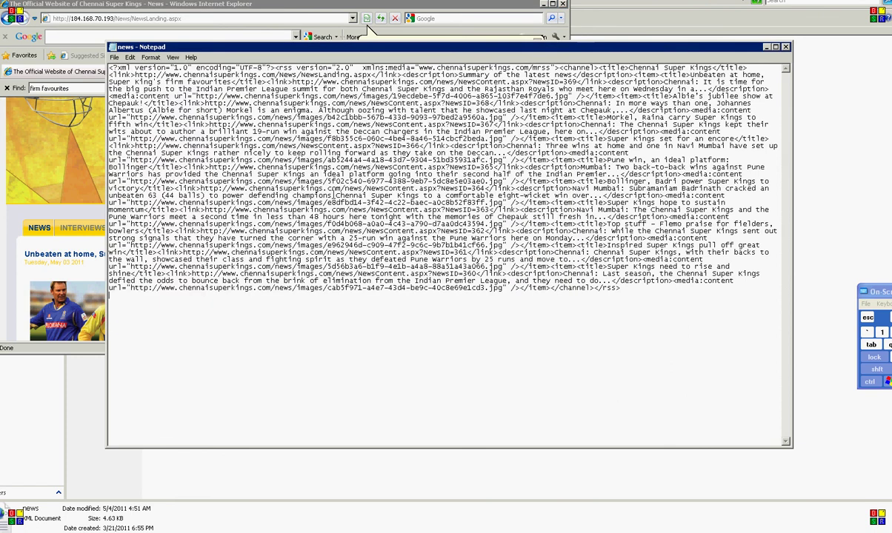
pyautogui.hotkey('alt', 'Tab')
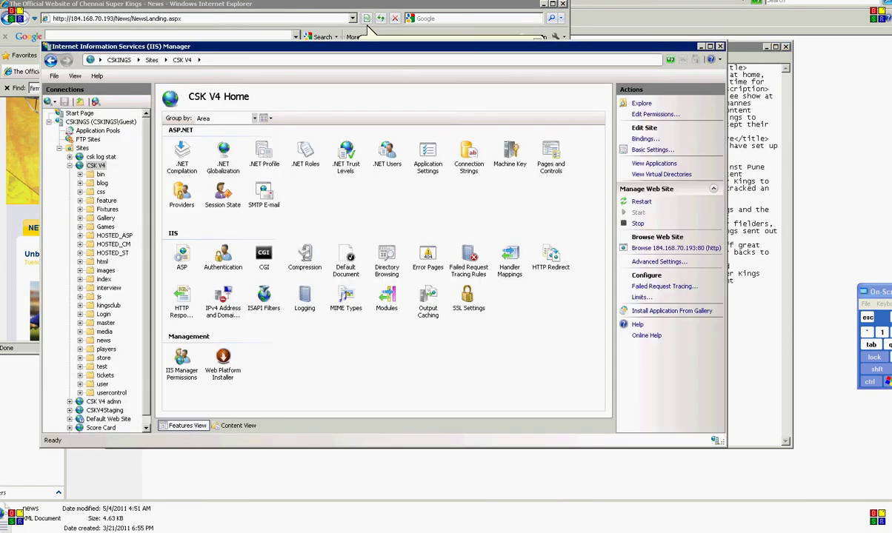
pyautogui.click(381, 19)
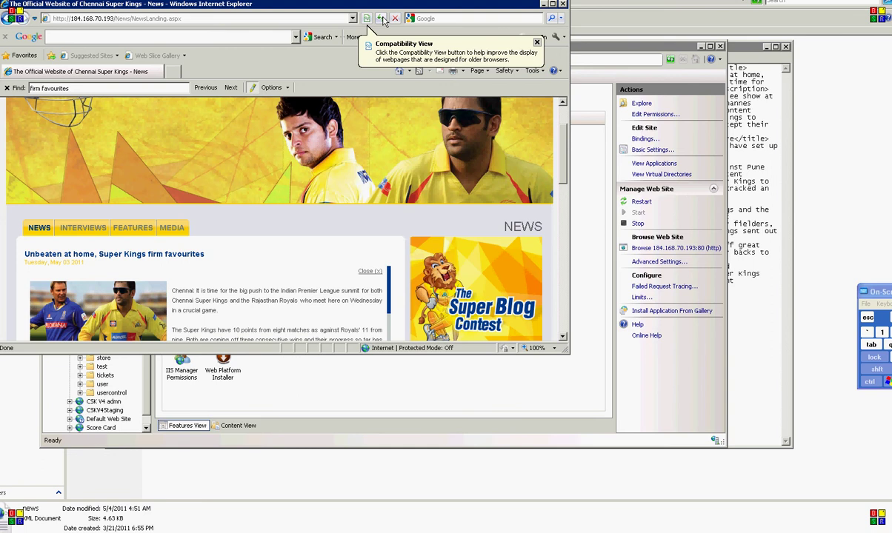
pyautogui.click(754, 391)
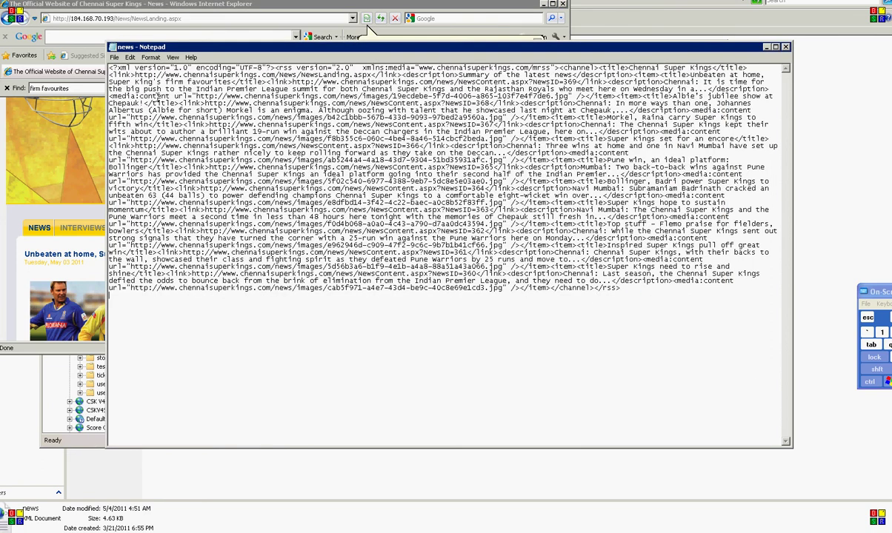
# Save the news XML document again and close it
pyautogui.click(114, 58)
pyautogui.click(127, 86)
pyautogui.click(788, 47)
pyautogui.click(229, 476)
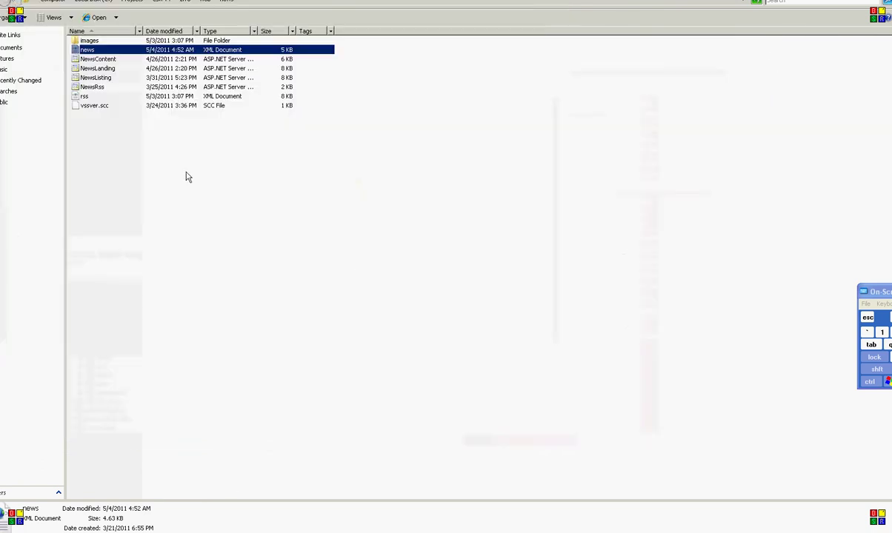
# Search the NewsContent page's source in Notepad for "firm favourites", look through the code, and close the file
pyautogui.rightClick(109, 58)
pyautogui.click(138, 74)
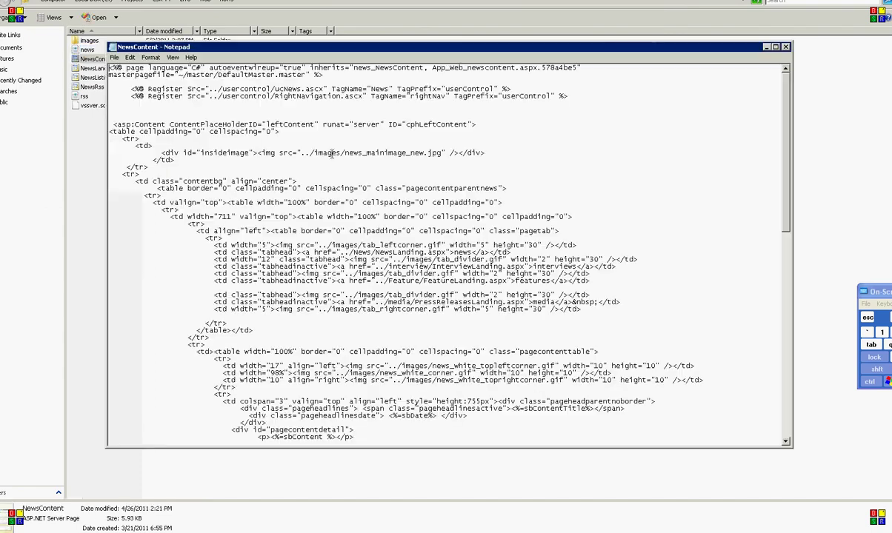
pyautogui.hotkey('ctrl', 'f')
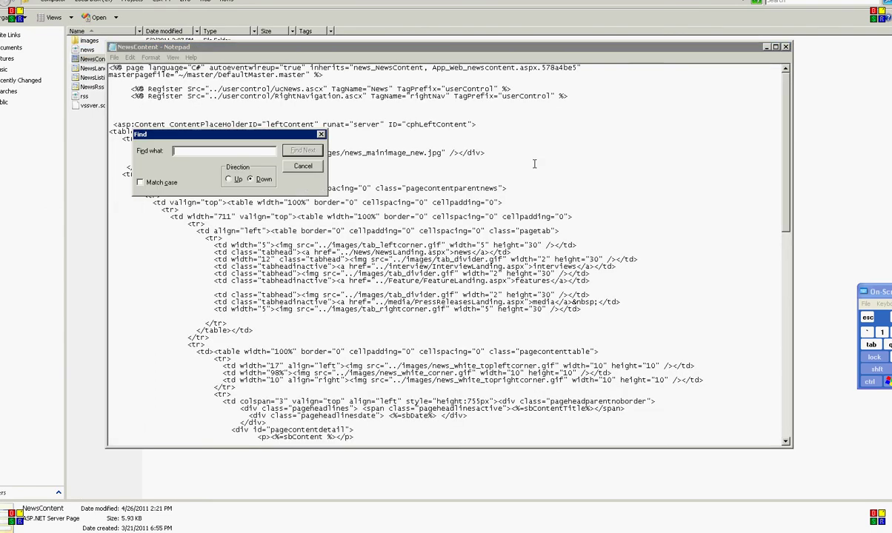
pyautogui.write('firm favourites')
pyautogui.press('Return')
pyautogui.click(489, 299)
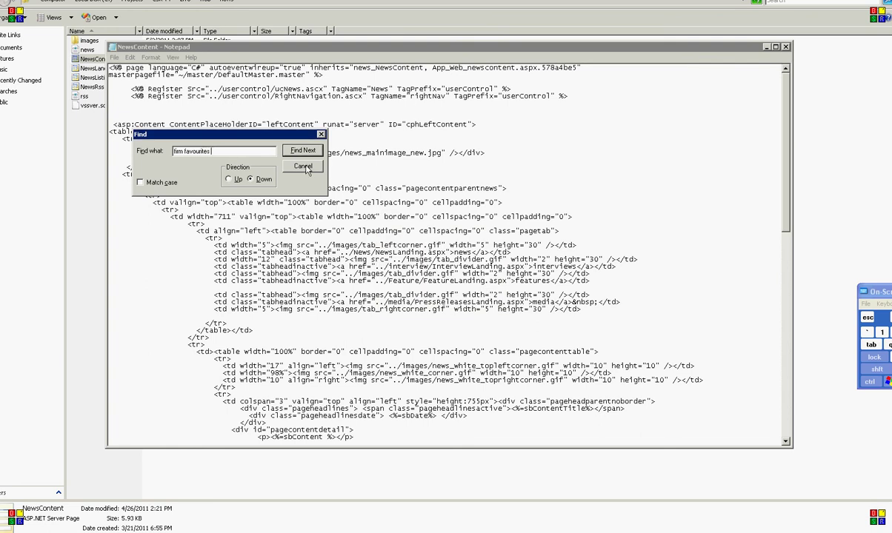
pyautogui.click(302, 166)
pyautogui.moveTo(788, 197); pyautogui.dragTo(800, 270)
pyautogui.moveTo(809, 350); pyautogui.dragTo(809, 368)
pyautogui.click(786, 46)
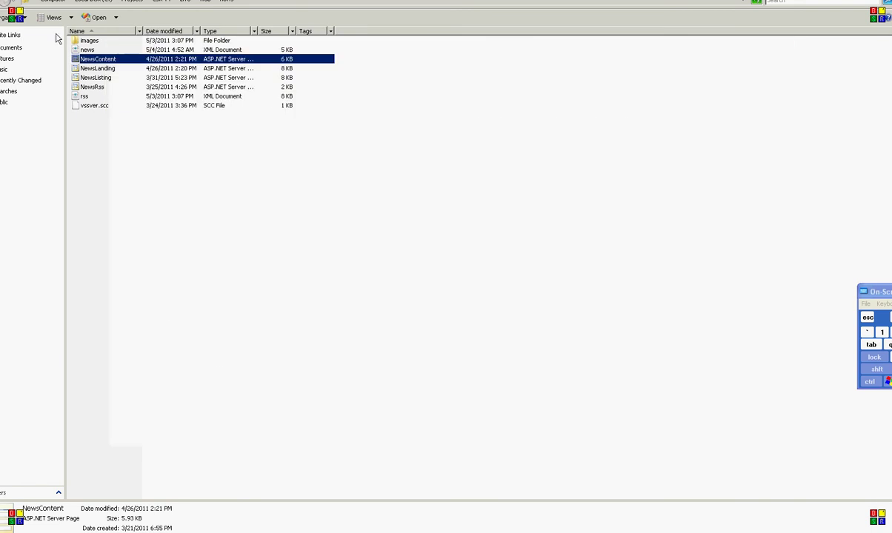
# Go up to the site's root folder and examine the source of the Index ASP.NET page in Notepad
pyautogui.click(1, 2)
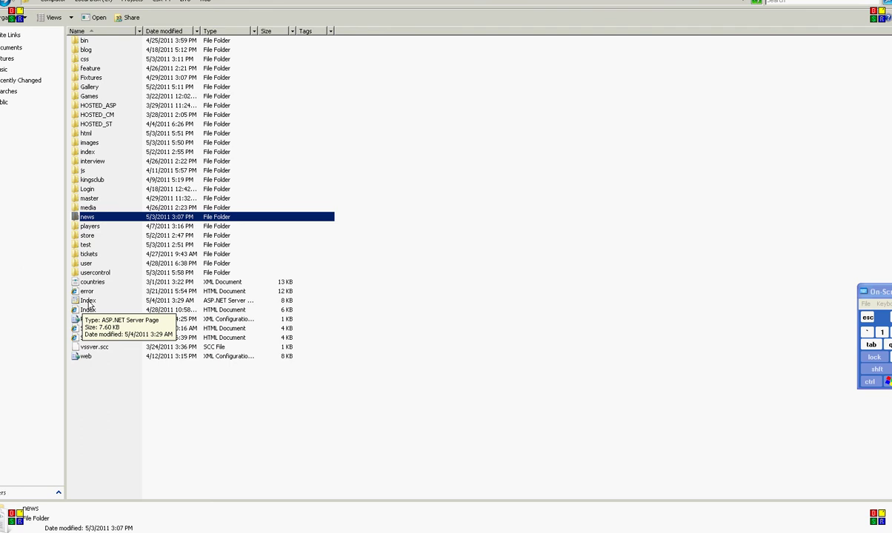
pyautogui.rightClick(89, 300)
pyautogui.click(100, 315)
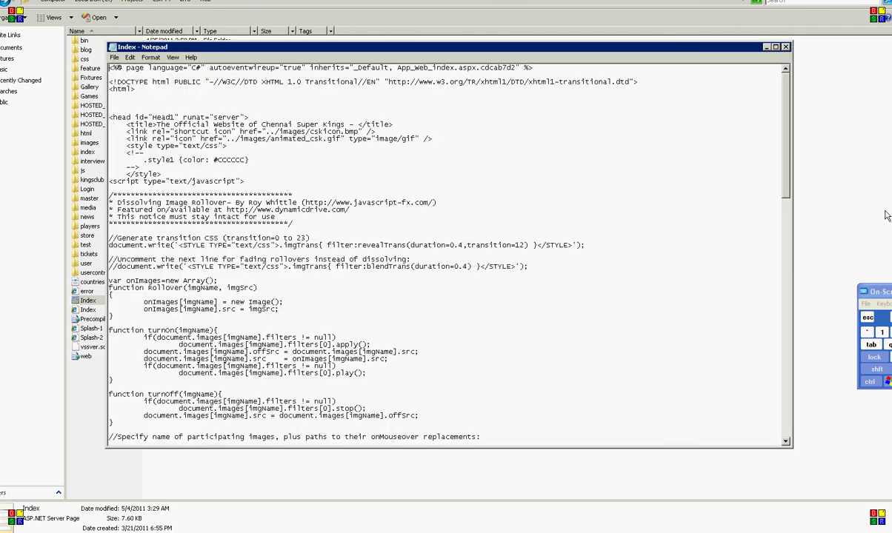
pyautogui.scroll(-15, 642, 270)
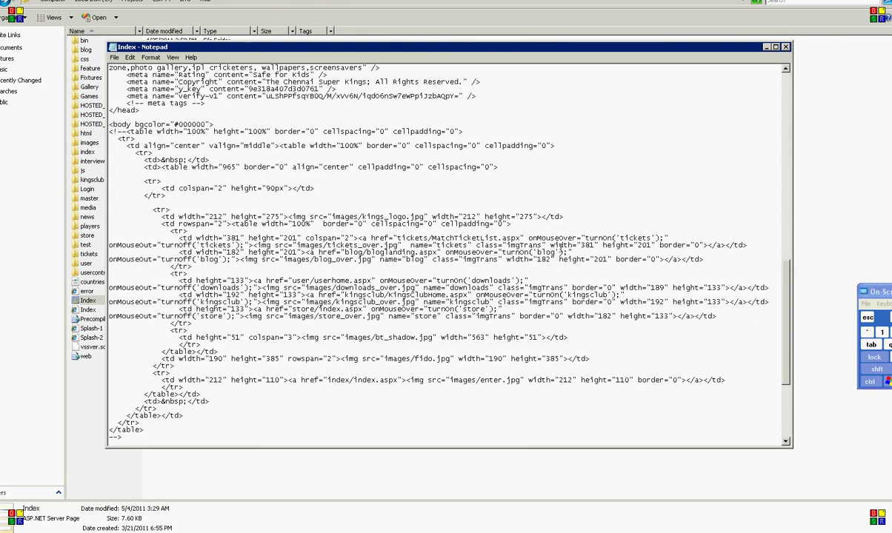
pyautogui.moveTo(786, 276); pyautogui.dragTo(784, 164)
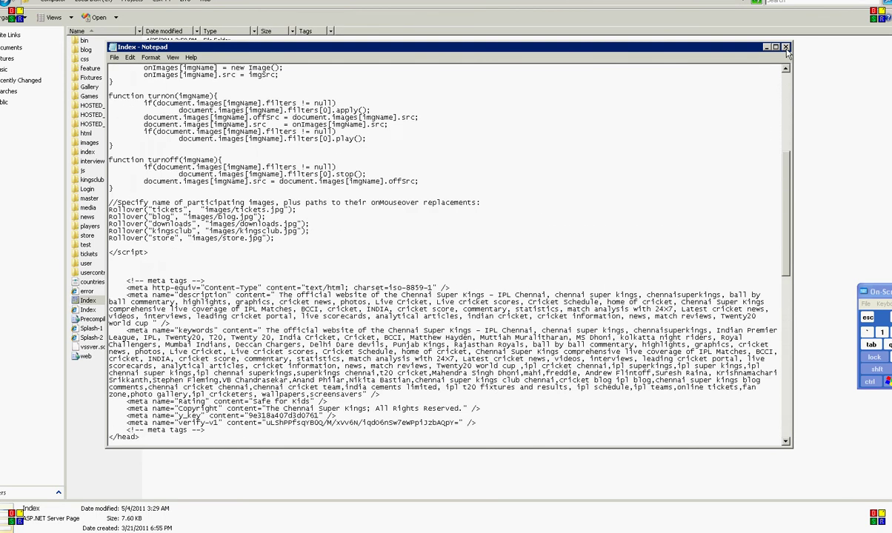
pyautogui.click(786, 48)
# Switch to Internet Explorer and reload the site's News section
pyautogui.click(445, 295)
pyautogui.hotkey('alt', 'Tab')
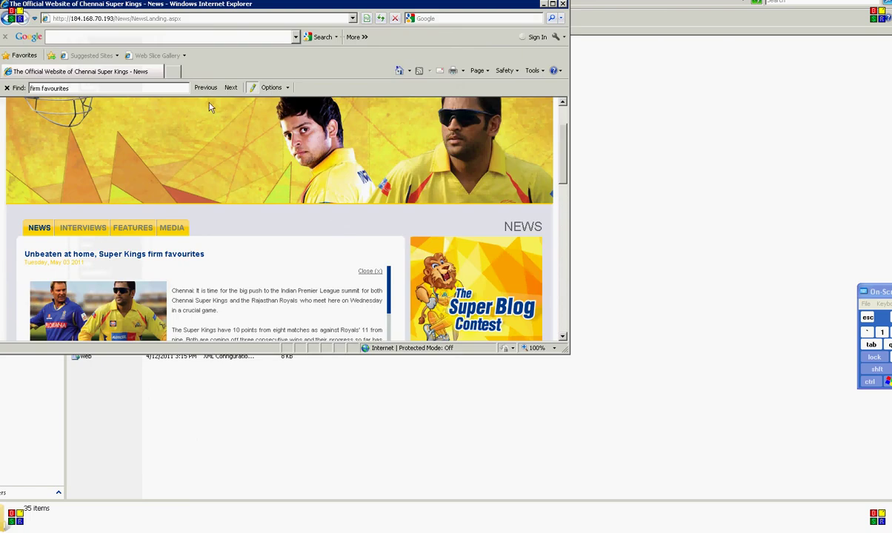
pyautogui.click(48, 227)
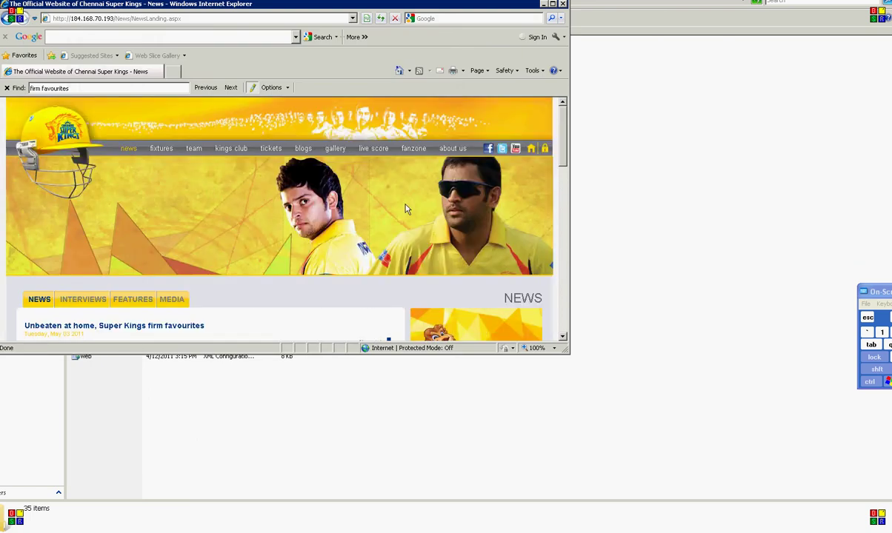
# Reopen the news folder's XML document in Notepad, edit the first news title at "Unbeaten at home", and save and close it
pyautogui.click(626, 279)
pyautogui.doubleClick(85, 218)
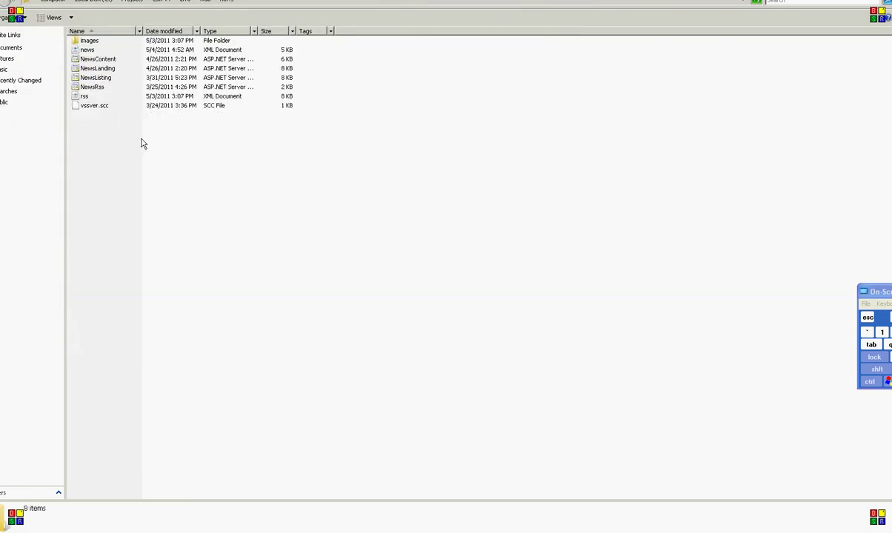
pyautogui.rightClick(85, 50)
pyautogui.click(100, 63)
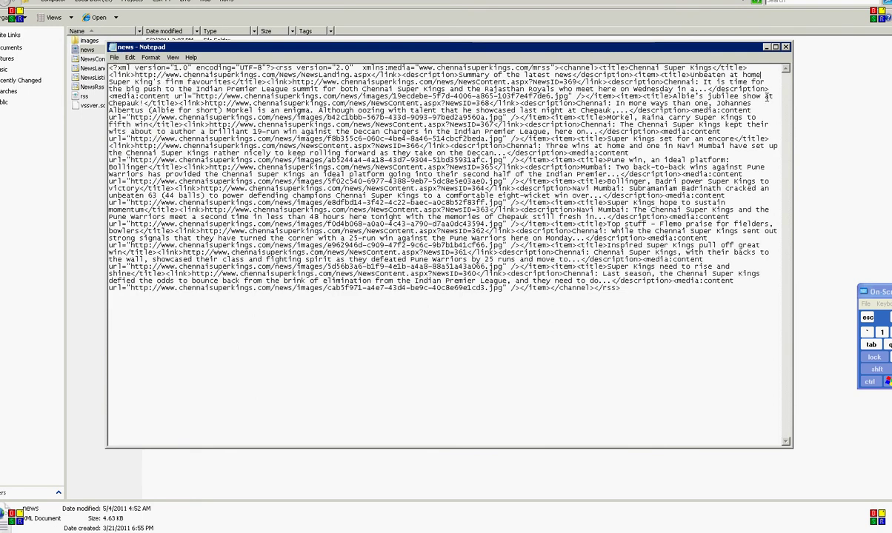
pyautogui.click(786, 47)
# Refresh the News page in Internet Explorer to check the headline, and minimize the browser
pyautogui.click(368, 532)
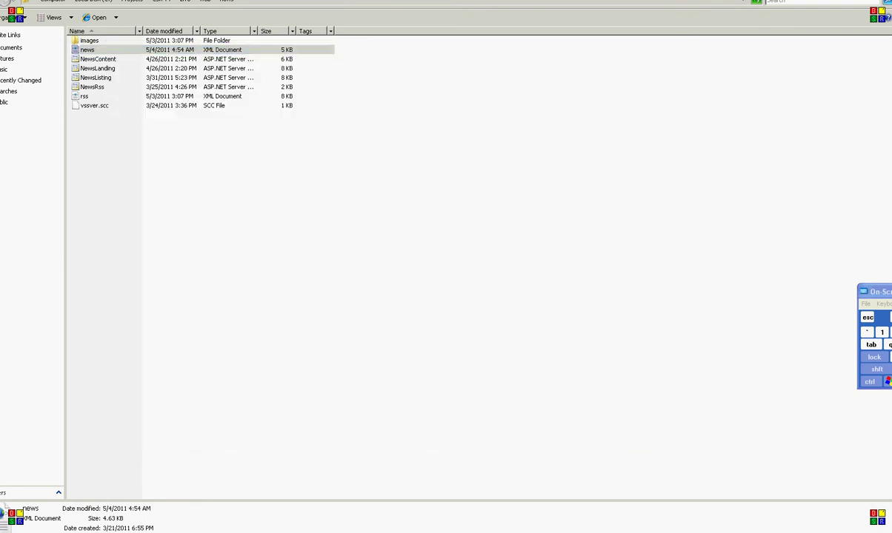
pyautogui.click(381, 19)
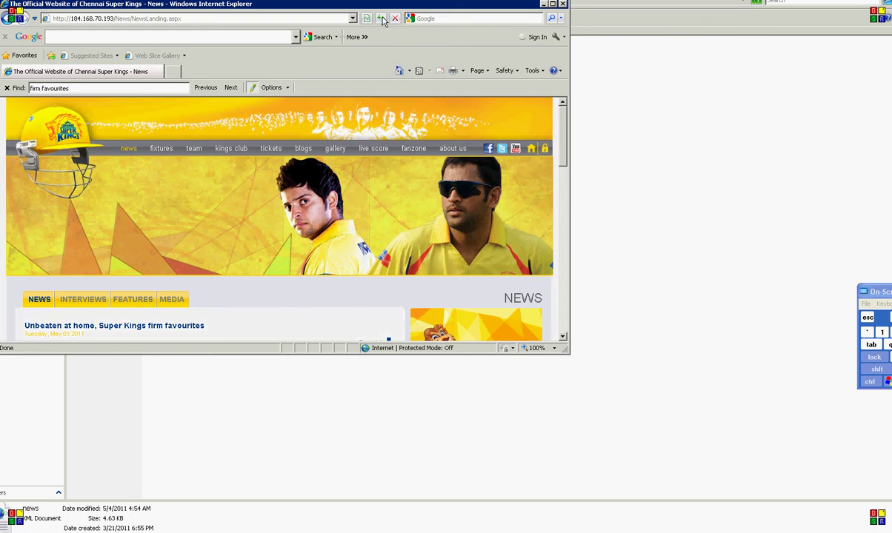
pyautogui.click(544, 5)
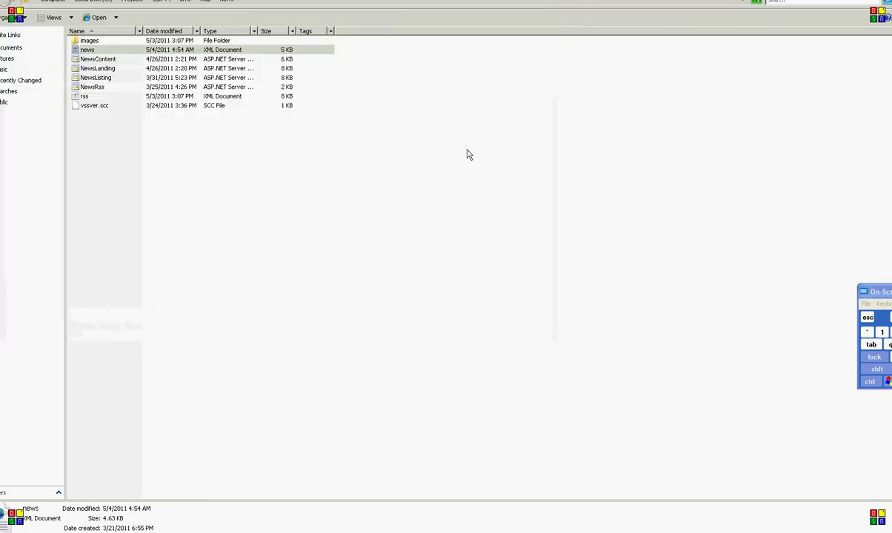
# Browse the CSK V4 site from IIS Manager, review the headlines on its News page, and close the browser
pyautogui.click(149, 531)
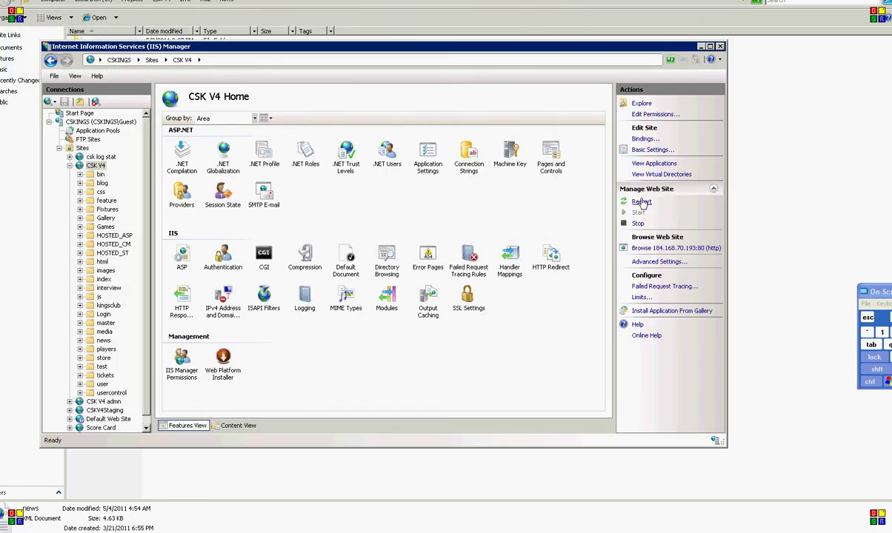
pyautogui.click(655, 248)
pyautogui.click(523, 321)
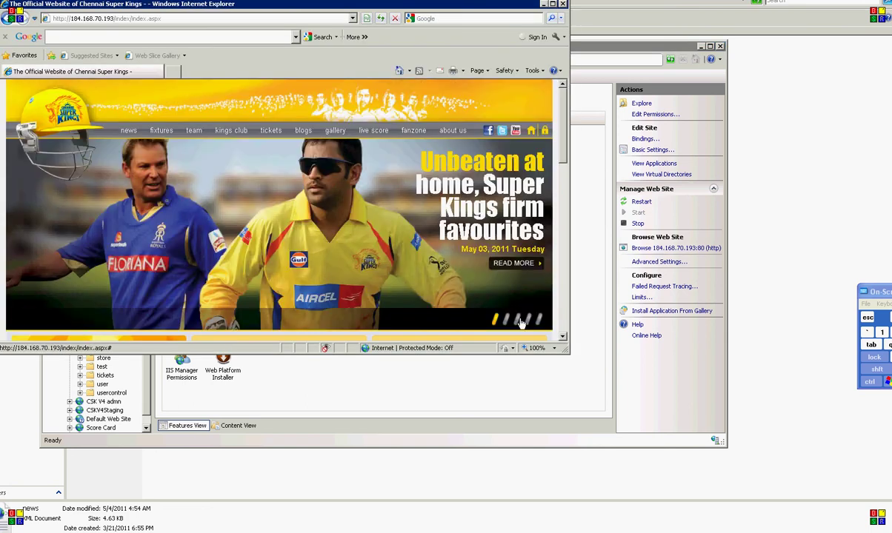
pyautogui.click(127, 131)
pyautogui.scroll(-5, 559, 216)
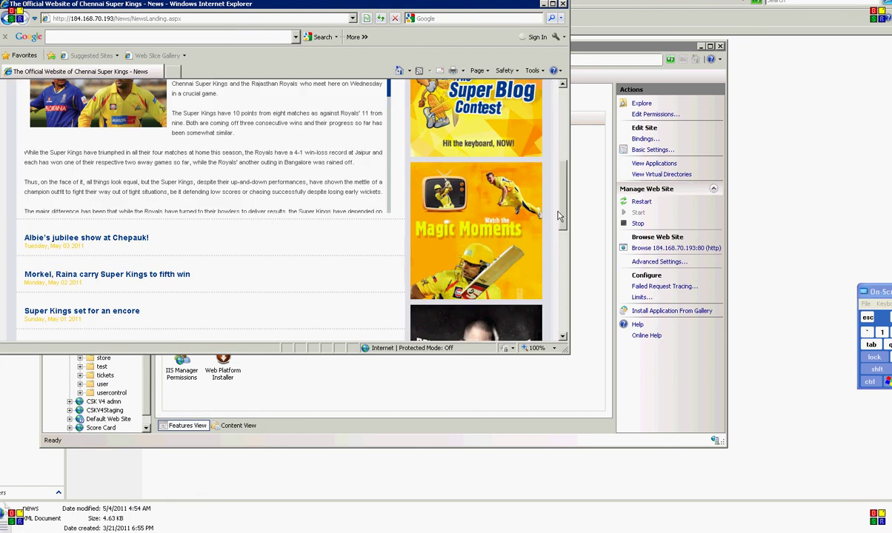
pyautogui.click(562, 4)
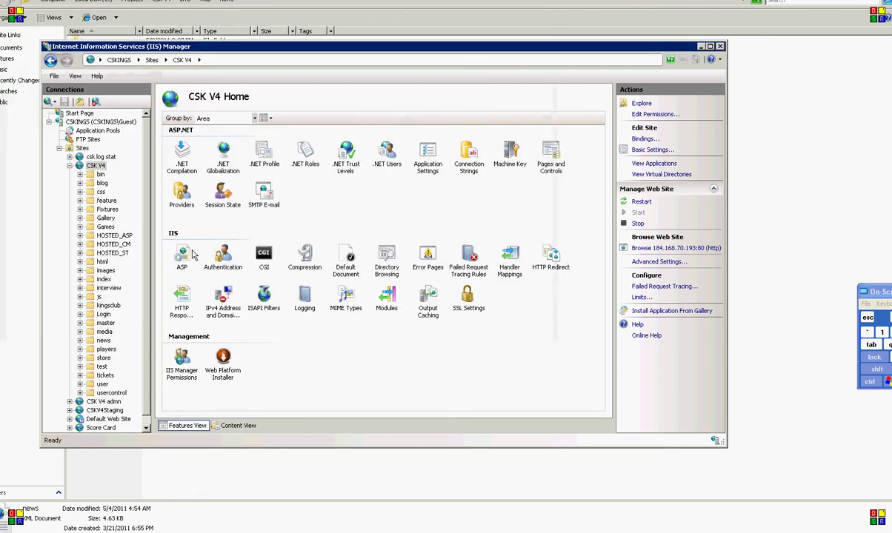
# View the CSK V4 site's Connection Strings in IIS Manager and expand its Gallery folder
pyautogui.click(182, 254)
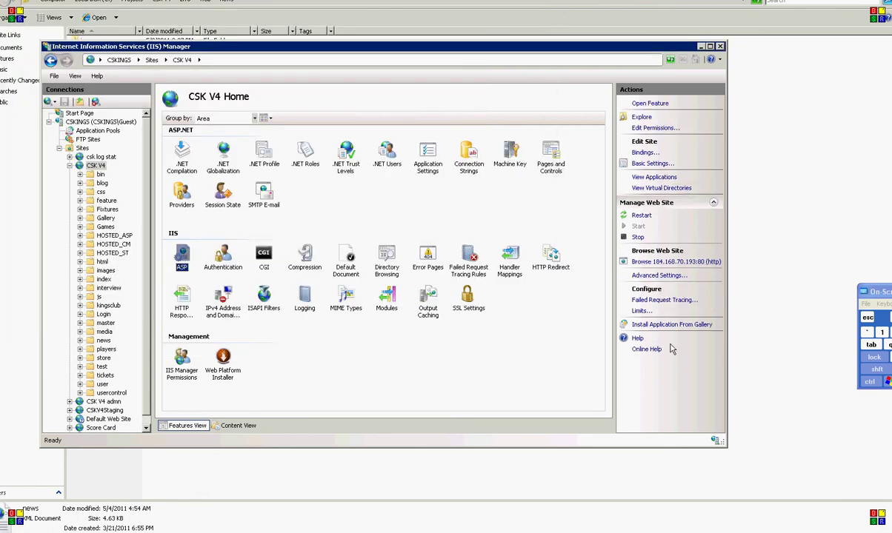
pyautogui.doubleClick(469, 154)
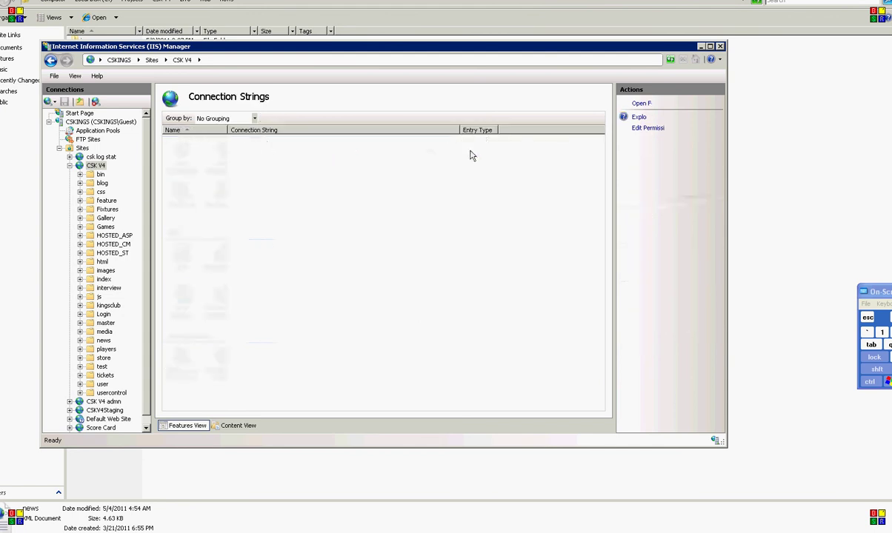
pyautogui.click(105, 226)
pyautogui.doubleClick(105, 218)
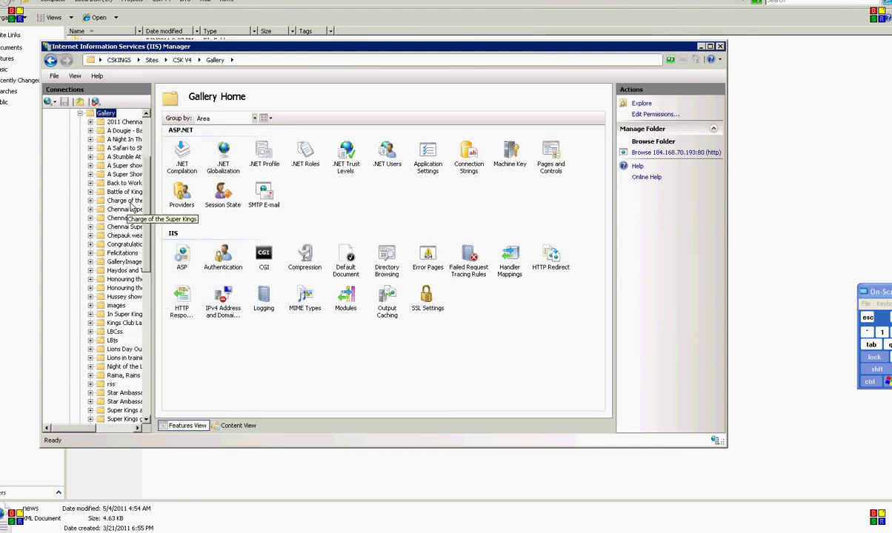
# Expand the "Charge of the Super Kings" gallery and view its OriginalImages and ThumbImages folders
pyautogui.doubleClick(100, 200)
pyautogui.doubleClick(90, 209)
pyautogui.doubleClick(83, 218)
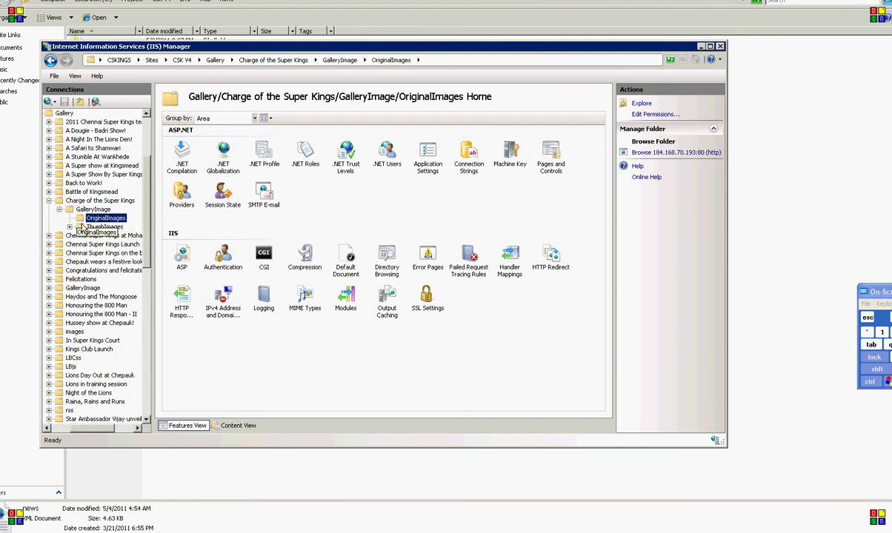
pyautogui.doubleClick(80, 226)
# Expand the next Chennai Super Kings gallery and the "Chepauk wears a festive look" gallery down to its ThumbImages folder
pyautogui.doubleClick(74, 235)
pyautogui.doubleClick(82, 270)
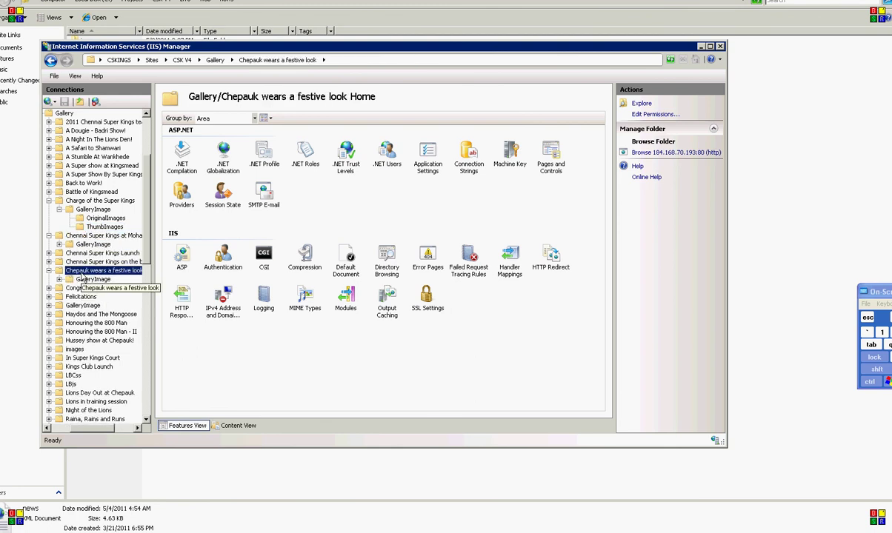
pyautogui.doubleClick(92, 279)
pyautogui.doubleClick(104, 288)
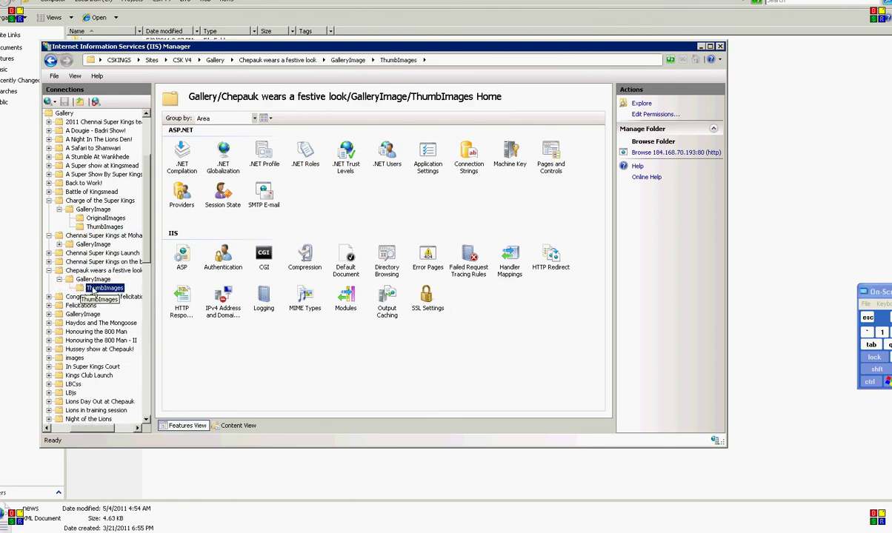
# View the Pages and Controls settings of the ThumbImages folder and return to the CSKINGS server home
pyautogui.doubleClick(550, 156)
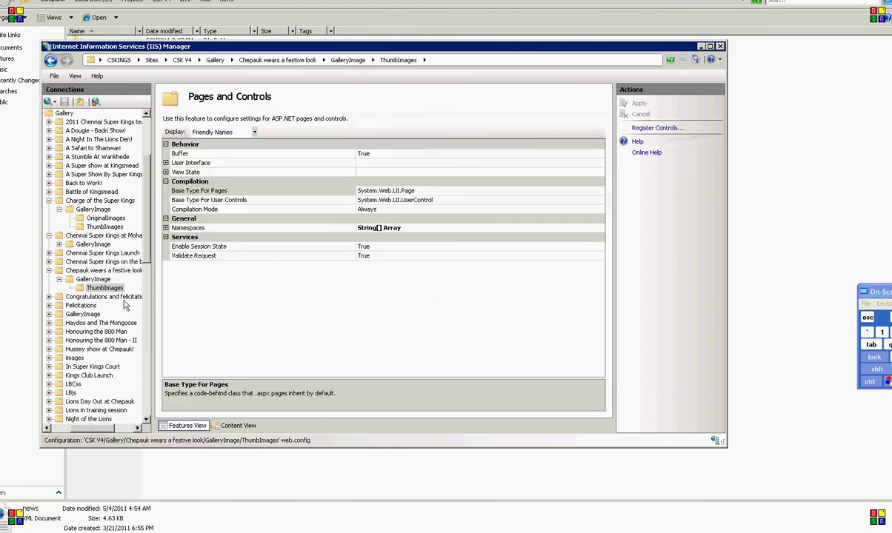
pyautogui.doubleClick(89, 375)
pyautogui.doubleClick(252, 252)
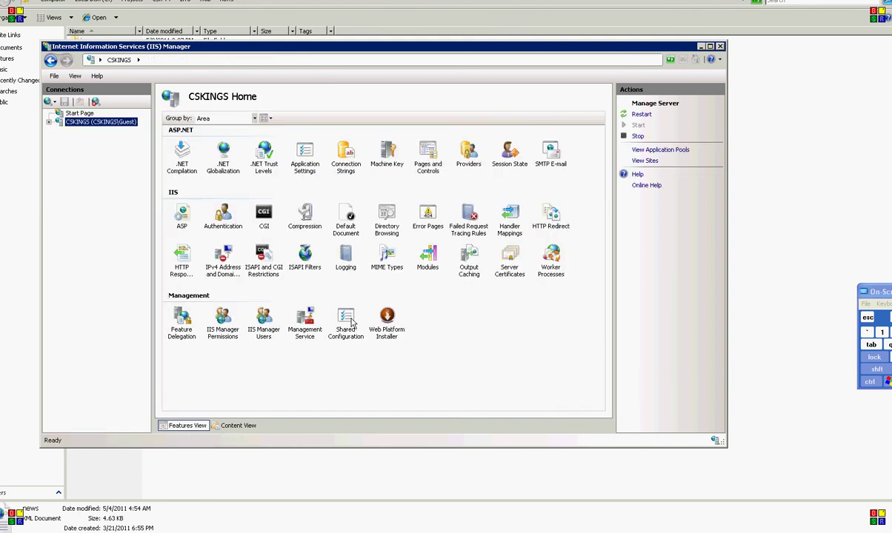
# Restart the CSKINGS server in IIS Manager and expand its Sites list
pyautogui.click(387, 215)
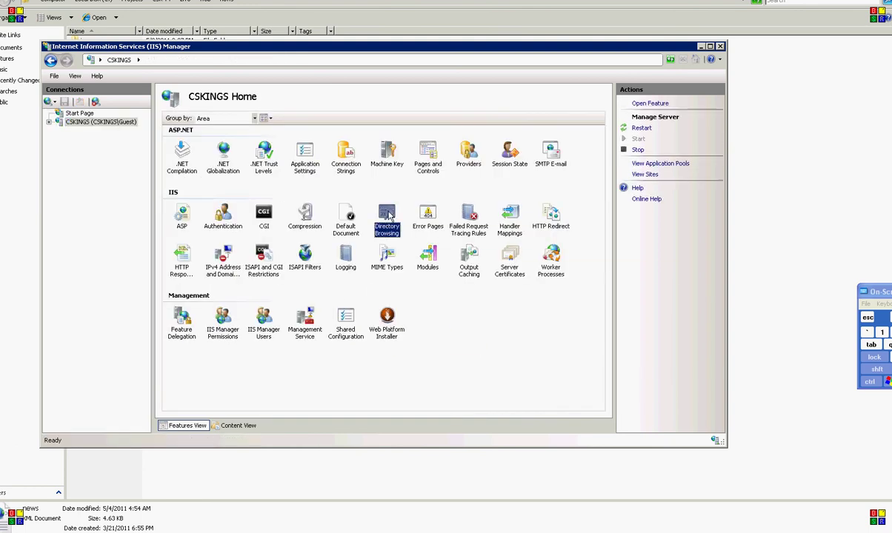
pyautogui.click(642, 128)
pyautogui.click(49, 122)
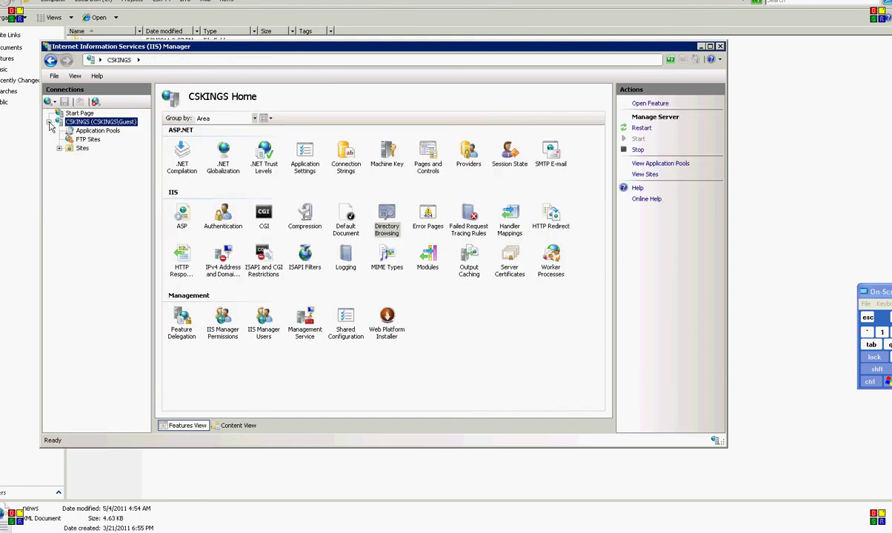
pyautogui.click(57, 148)
# Browse the site bound to 184.168.70.193:100 from IIS Manager, and close its login page
pyautogui.click(95, 173)
pyautogui.click(669, 247)
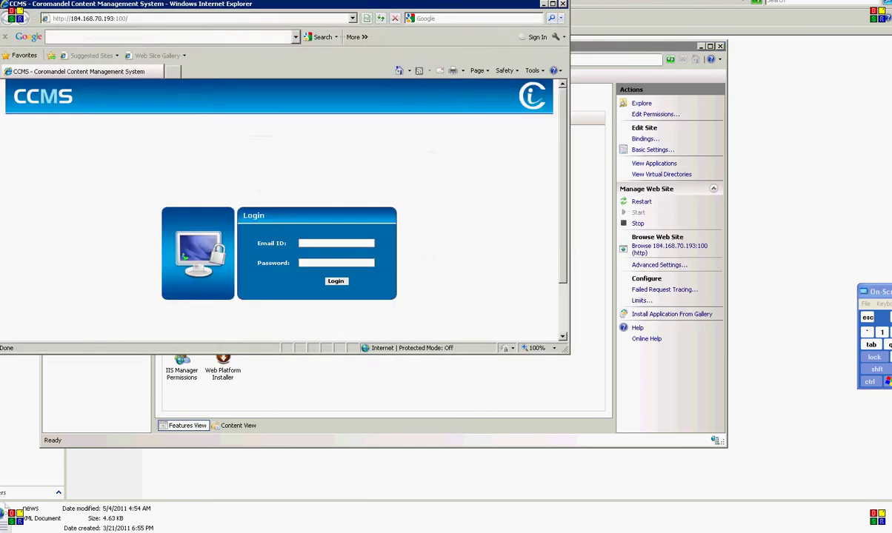
pyautogui.click(563, 4)
# Browse the site bound to 184.168.70.193:80, look over its home page and open its news section
pyautogui.click(96, 165)
pyautogui.click(658, 248)
pyautogui.click(523, 324)
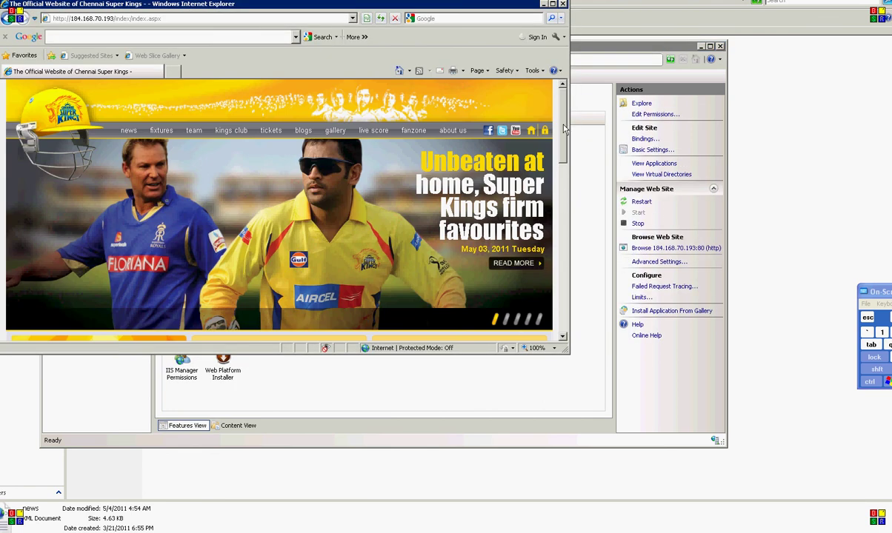
pyautogui.scroll(-3, 565, 129)
pyautogui.scroll(3, 127, 136)
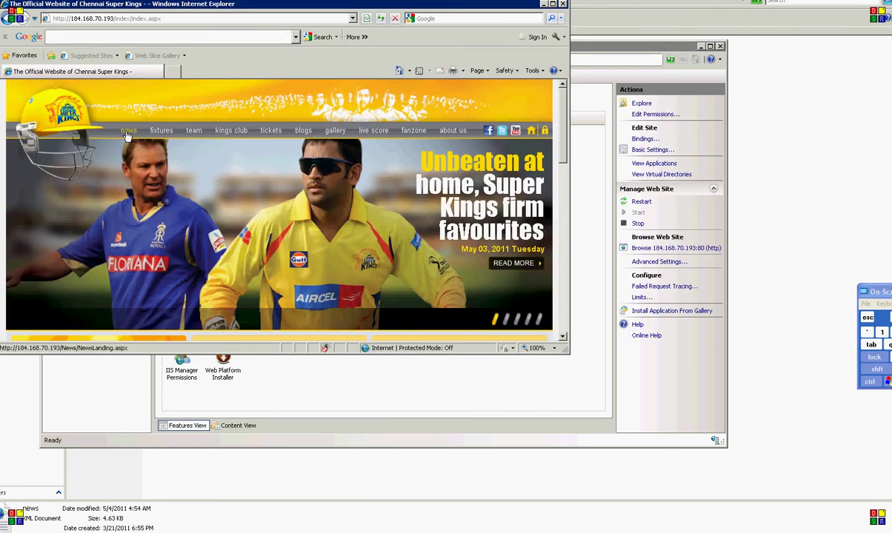
pyautogui.click(127, 132)
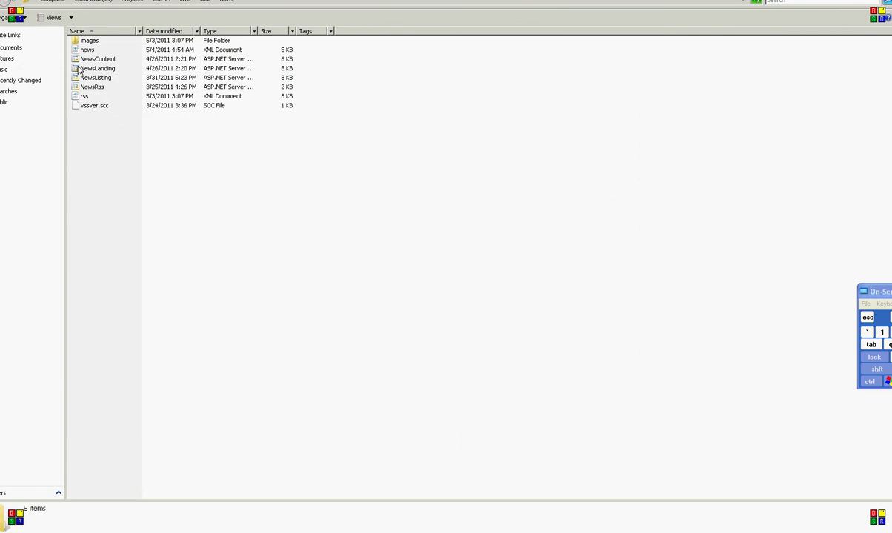
# Open the NewsLanding ASP.NET page from the News folder in Notepad, view its code and minimize it
pyautogui.rightClick(80, 67)
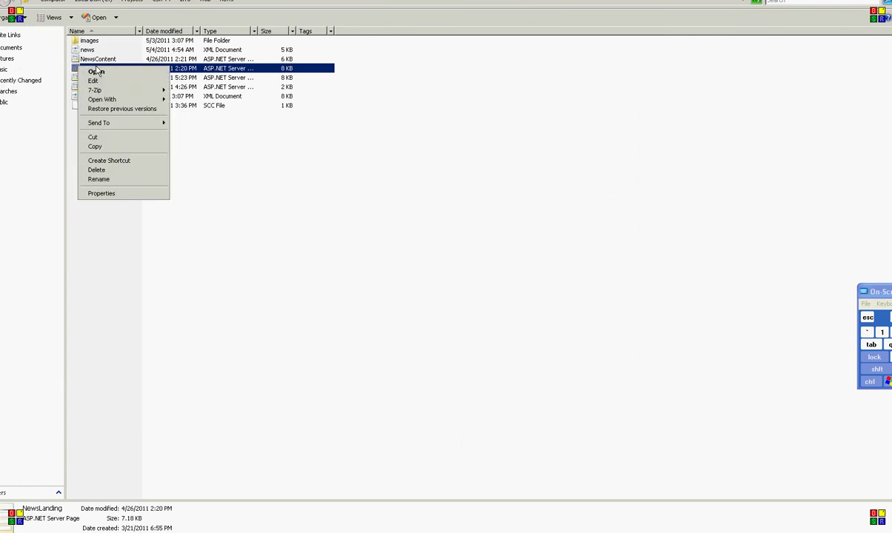
pyautogui.click(96, 82)
pyautogui.moveTo(785, 157); pyautogui.dragTo(794, 70)
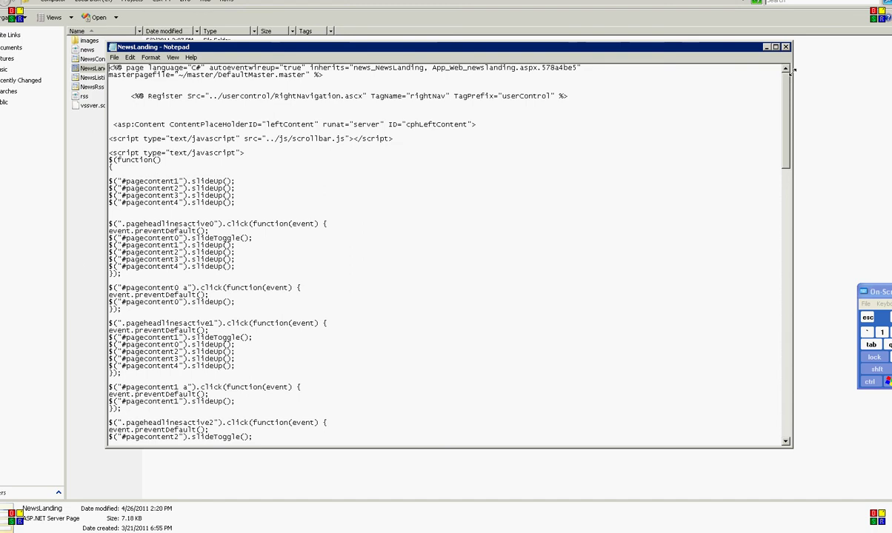
pyautogui.click(767, 47)
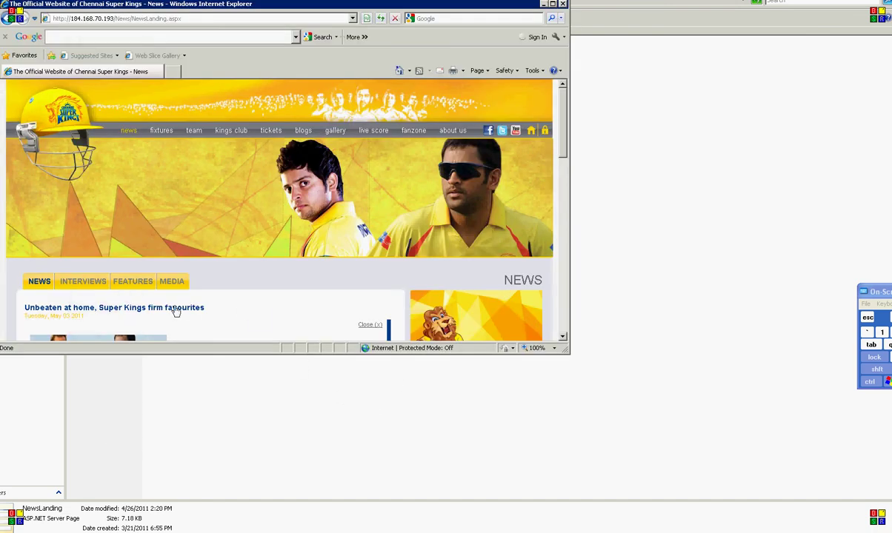
# Expand the "Unbeaten at home, Super Kings firm favourites" article on the site's News page and read it
pyautogui.scroll(-3, 59, 222)
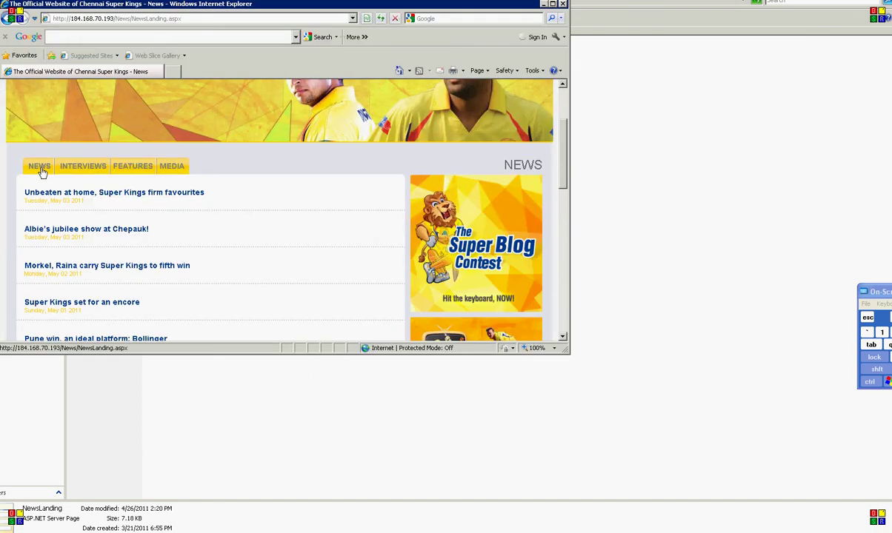
pyautogui.click(75, 195)
pyautogui.scroll(-5, 386, 193)
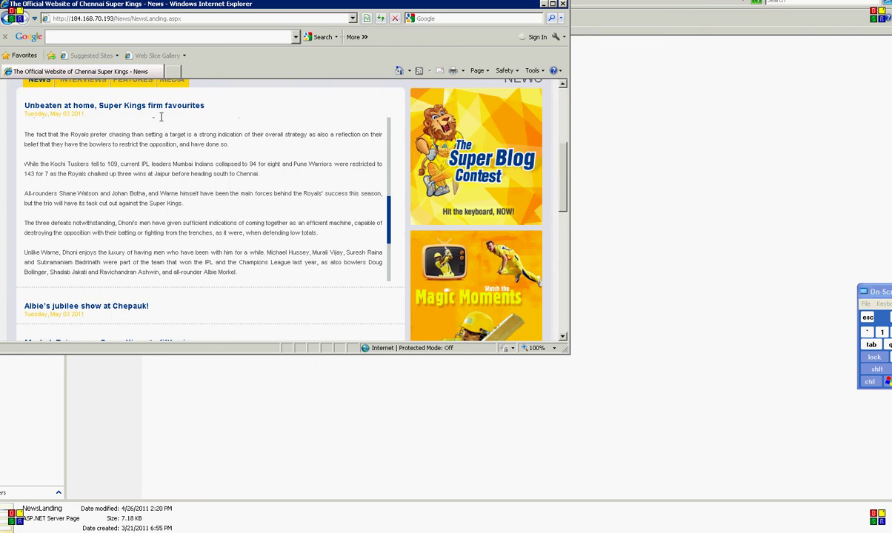
# View the HTML source of the NewsLanding.aspx page in the browser, look through it and close it
pyautogui.rightClick(148, 108)
pyautogui.click(185, 257)
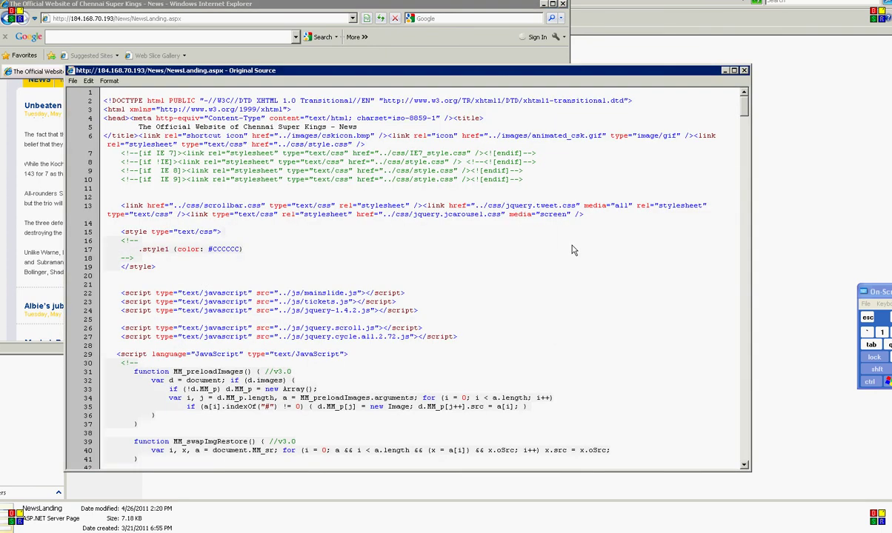
pyautogui.moveTo(743, 115); pyautogui.dragTo(724, 250)
pyautogui.click(745, 70)
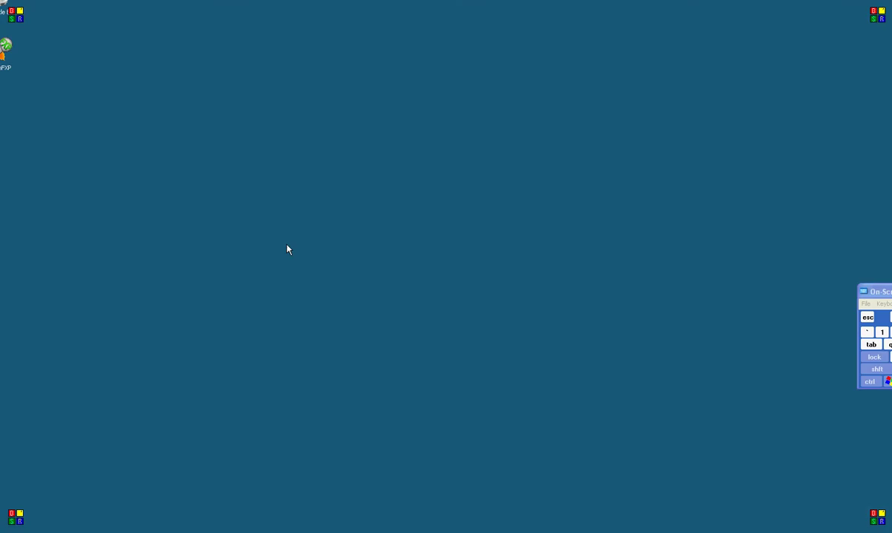
# Launch SQL Server Management Studio from Microsoft SQL Server 2008 R2 and connect to the CSKINGS Database Engine with Windows Authentication
pyautogui.press('super')
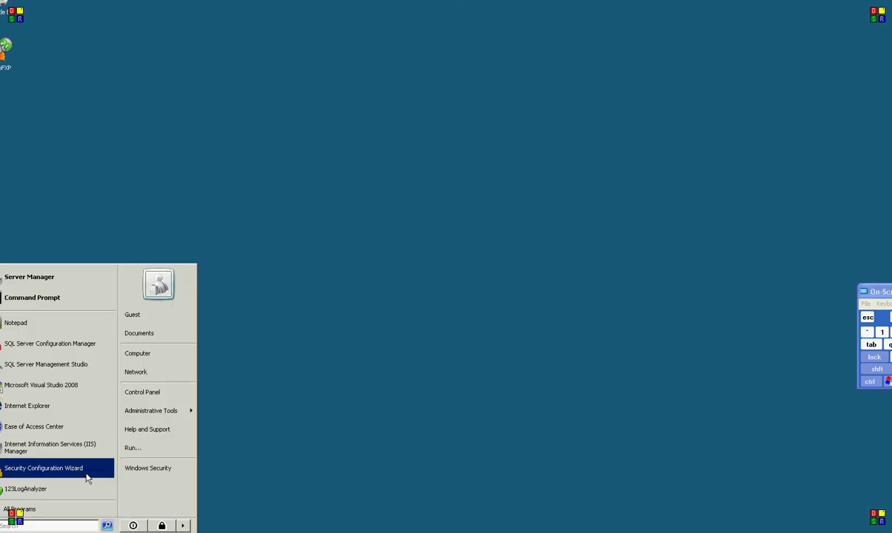
pyautogui.moveTo(155, 410)
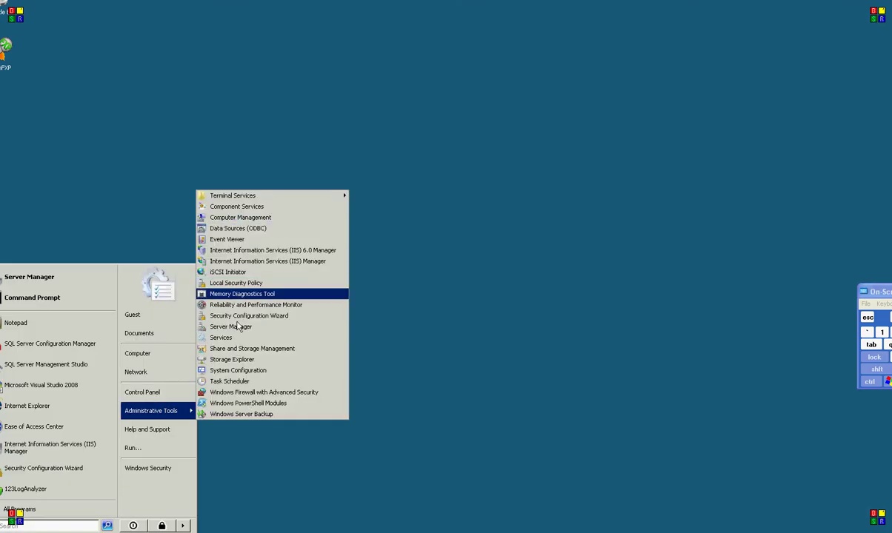
pyautogui.click(64, 510)
pyautogui.click(31, 379)
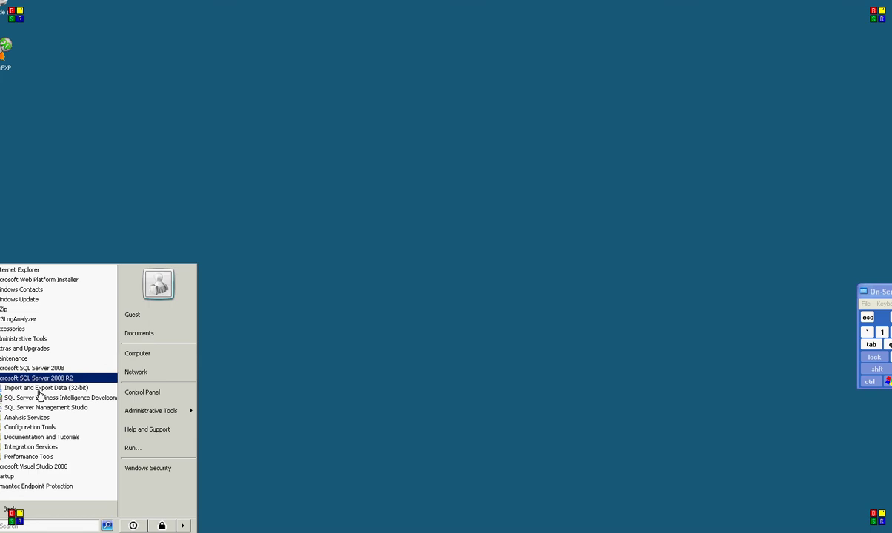
pyautogui.click(52, 407)
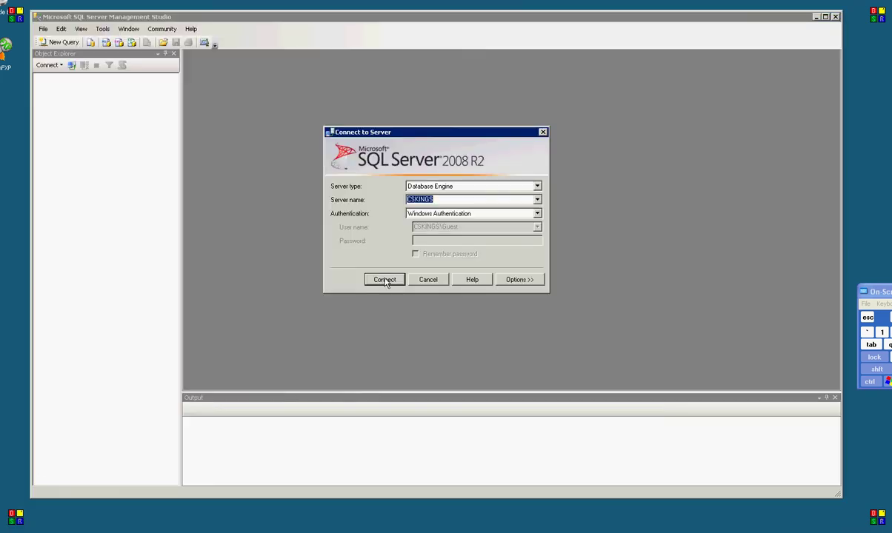
pyautogui.click(384, 280)
# Expand the LiveScore database's tables and select the top 1000 rows of dbo.Bowling_Trn
pyautogui.click(50, 87)
pyautogui.click(60, 138)
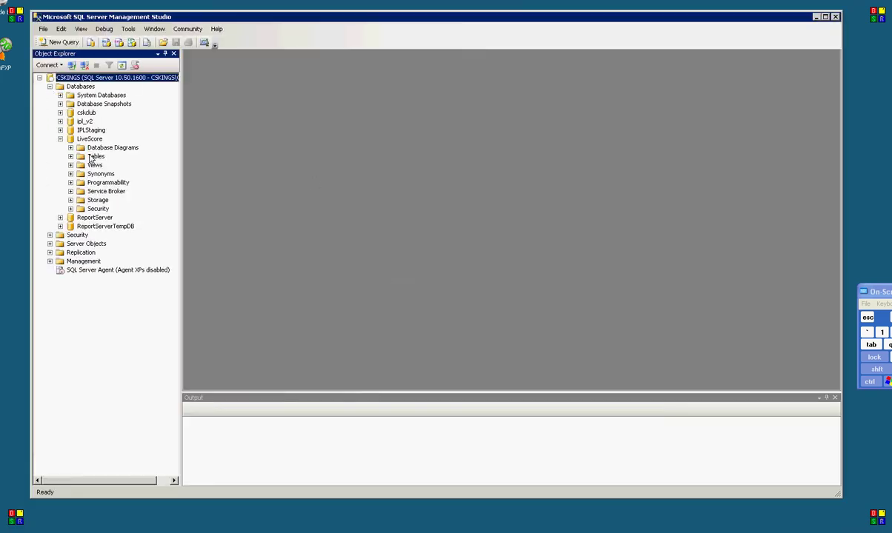
pyautogui.doubleClick(96, 156)
pyautogui.rightClick(101, 193)
pyautogui.click(568, 296)
pyautogui.click(152, 225)
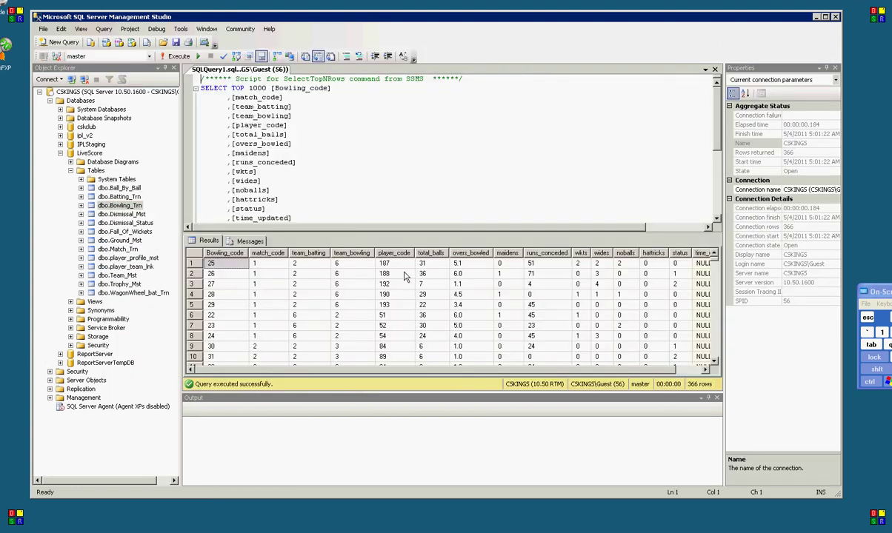
# Replace the TOP 1000 column list in the Bowling_Trn query with * so it selects every column
pyautogui.moveTo(217, 81); pyautogui.dragTo(315, 144)
pyautogui.press('Delete')
pyautogui.write('*')
# Run the SELECT * query on [LiveScore].[dbo].[Bowling_Trn] in the debugger, continue it to completion and inspect the result rows
pyautogui.moveTo(345, 98); pyautogui.dragTo(204, 80)
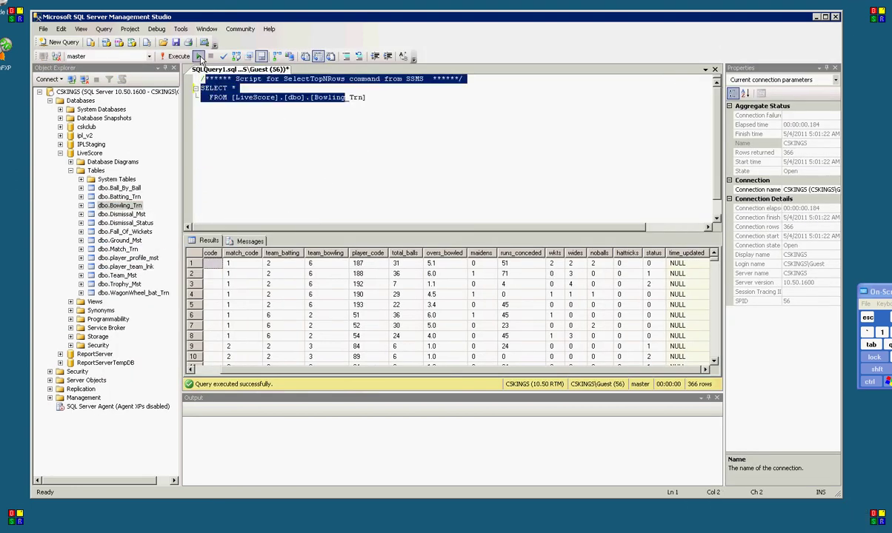
pyautogui.click(199, 57)
pyautogui.moveTo(367, 98); pyautogui.dragTo(197, 88)
pyautogui.click(198, 57)
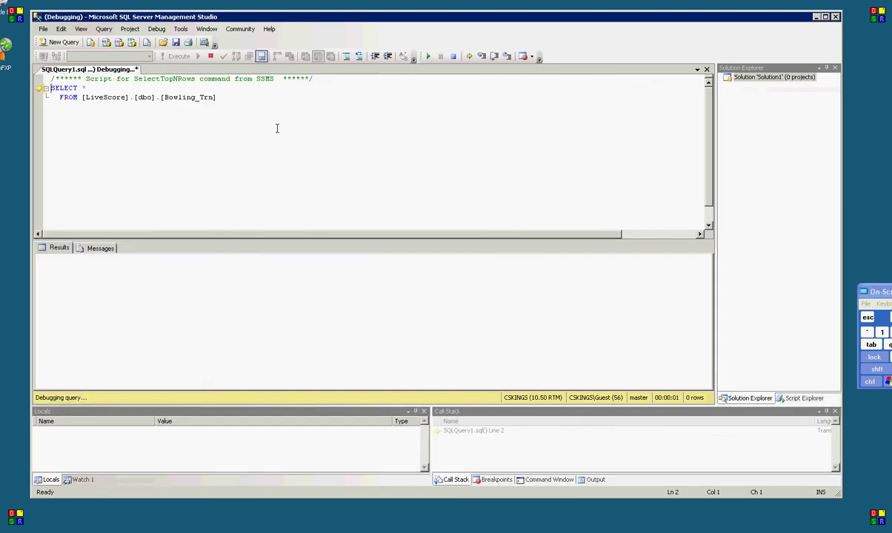
pyautogui.click(429, 58)
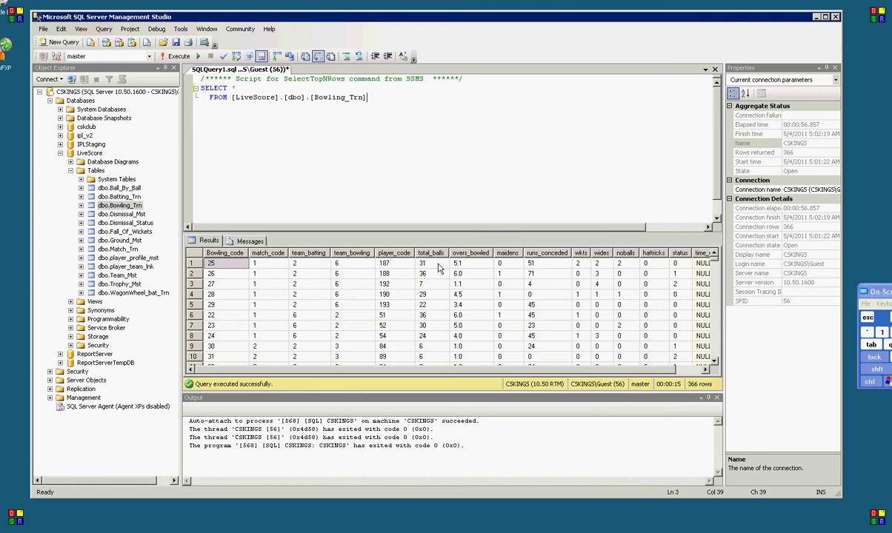
pyautogui.click(438, 265)
# Look into the dbo.Dismissal_Status and dbo.Ball_By_Ball tables, collapse the LiveScore tables and close the Properties pane
pyautogui.doubleClick(120, 223)
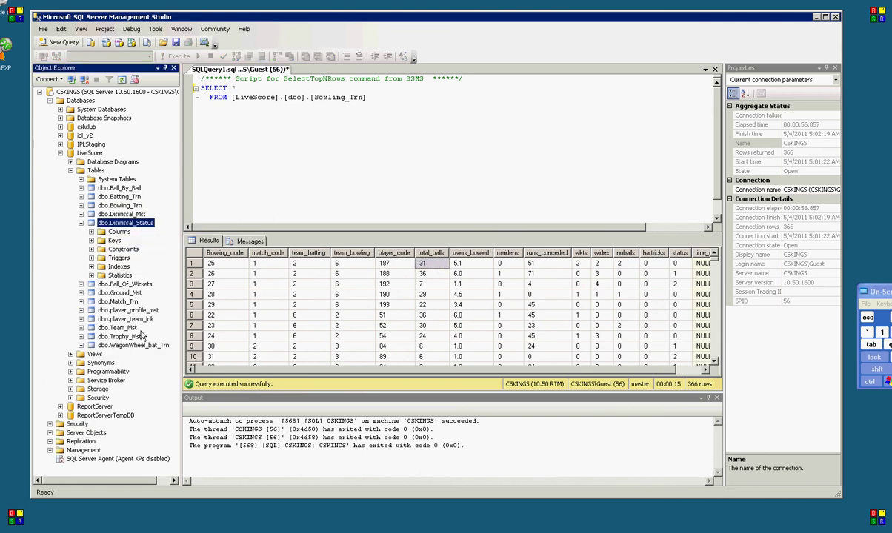
pyautogui.doubleClick(128, 189)
pyautogui.click(71, 170)
pyautogui.click(835, 67)
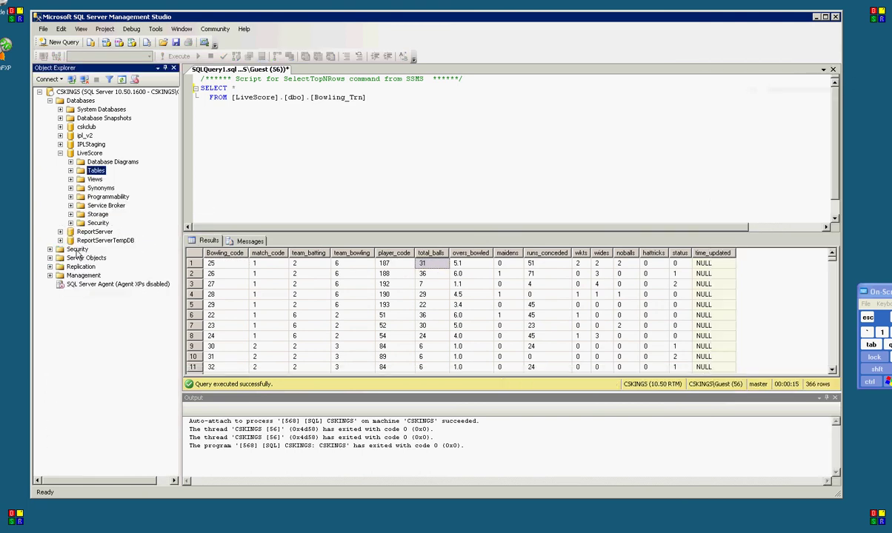
# Collapse the LiveScore database and expand the IPLStaging database down to its tables
pyautogui.click(60, 153)
pyautogui.click(60, 144)
pyautogui.click(70, 153)
pyautogui.click(563, 281)
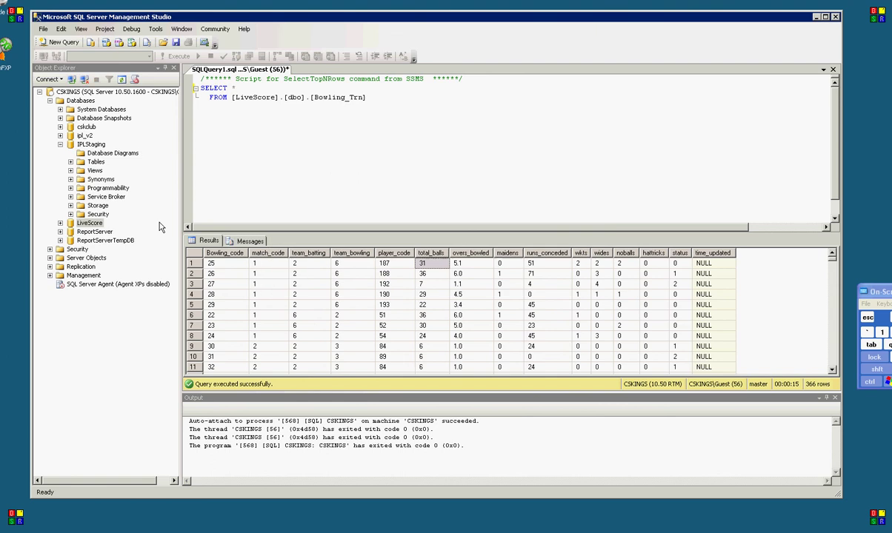
pyautogui.click(70, 162)
# Select the top 1000 rows of dbo.tbl_Fixture in IPLStaging, look through the remaining tables and close SQL Server Management Studio
pyautogui.moveTo(172, 207); pyautogui.dragTo(172, 310)
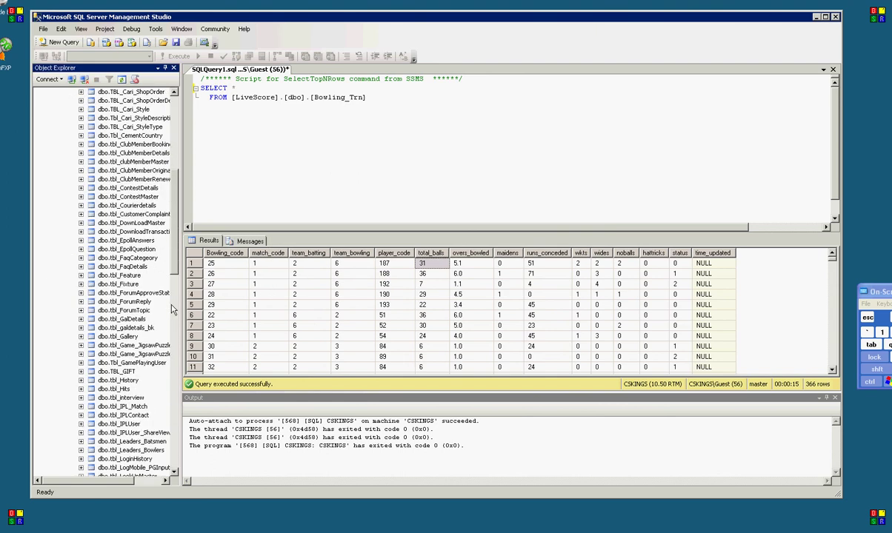
pyautogui.rightClick(124, 287)
pyautogui.click(573, 296)
pyautogui.click(160, 317)
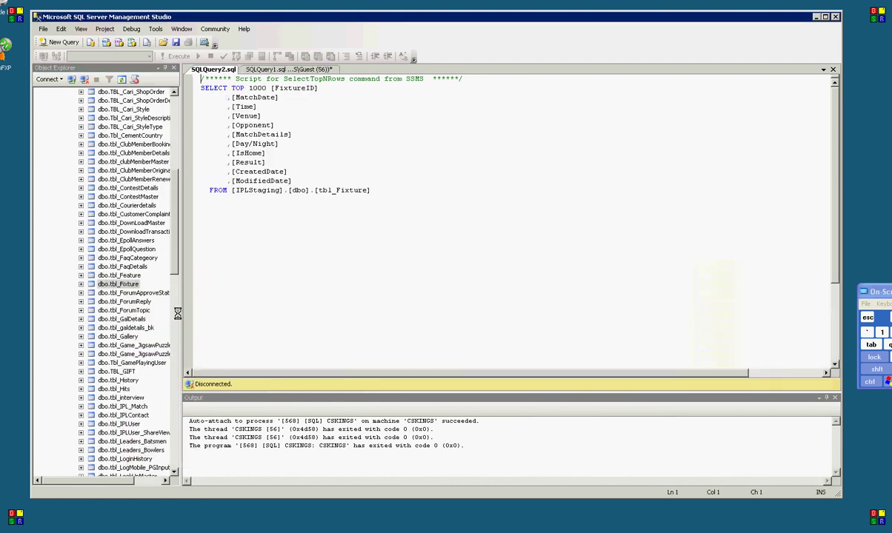
pyautogui.click(174, 361)
pyautogui.scroll(-12, 144, 329)
pyautogui.click(836, 16)
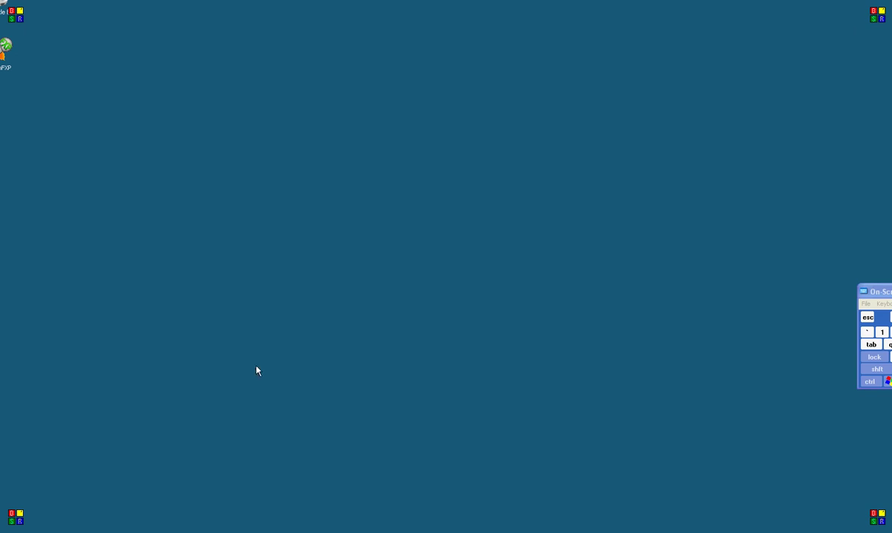